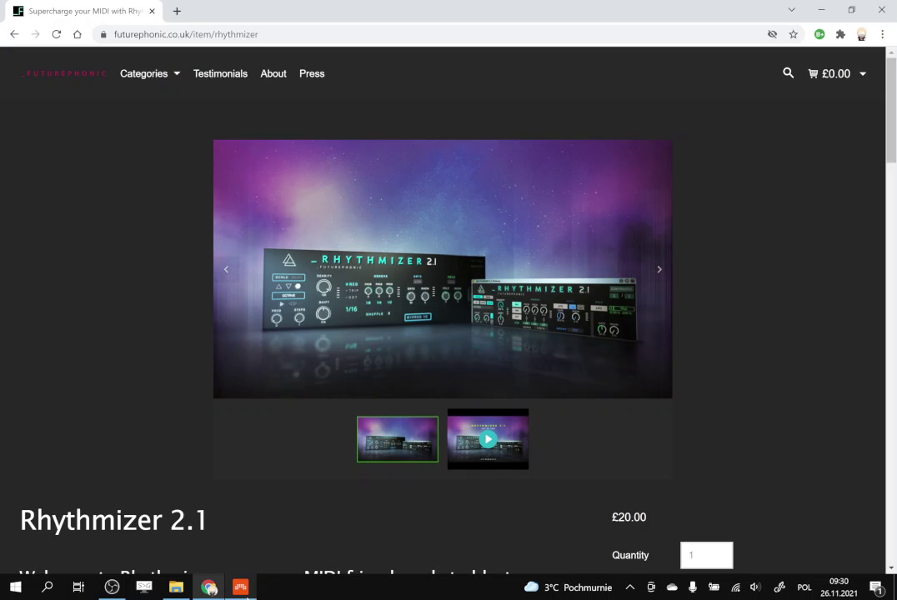
# - Show the Lead track's device chain with the Instrument Selector expanded to its Polysynth and FM4 layers
pyautogui.click(245, 595)
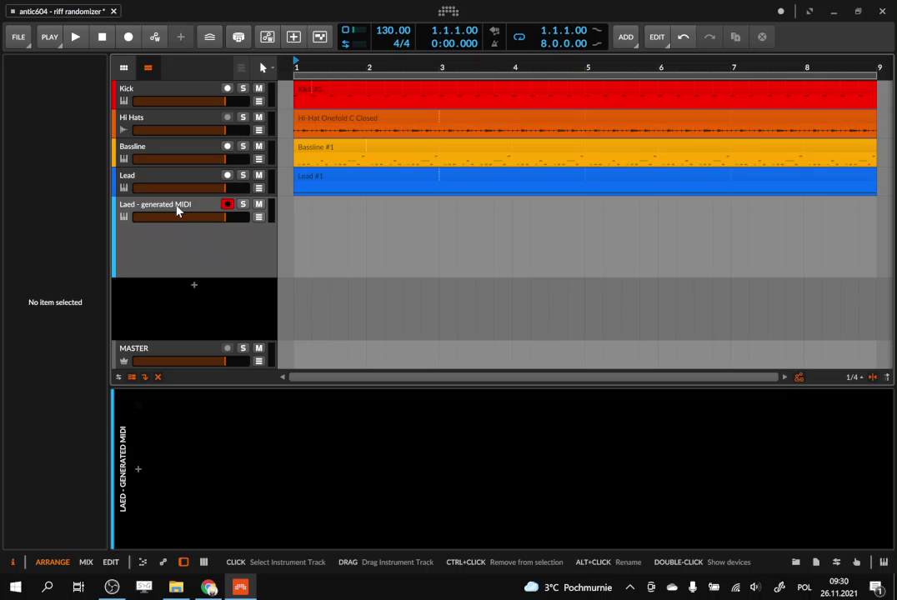
pyautogui.click(156, 182)
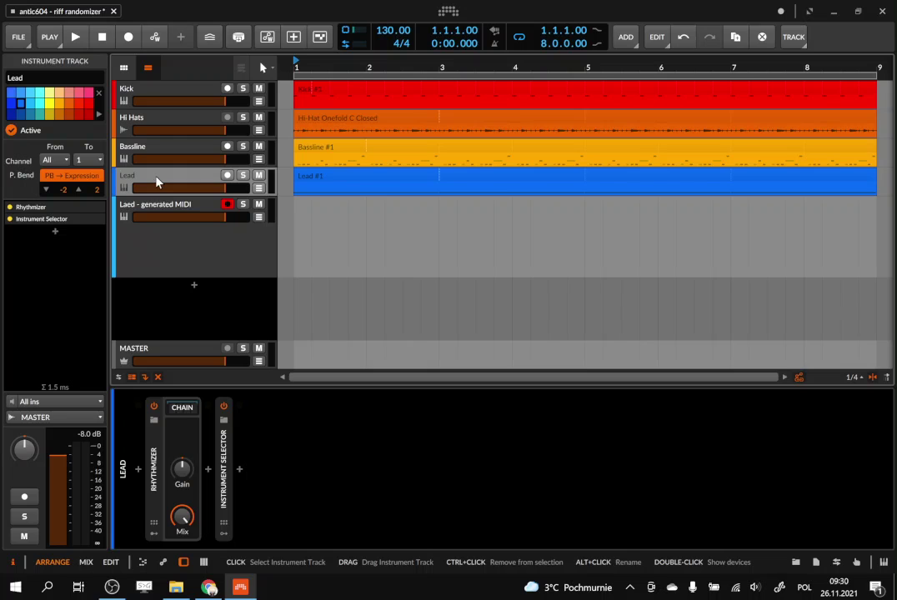
pyautogui.doubleClick(317, 467)
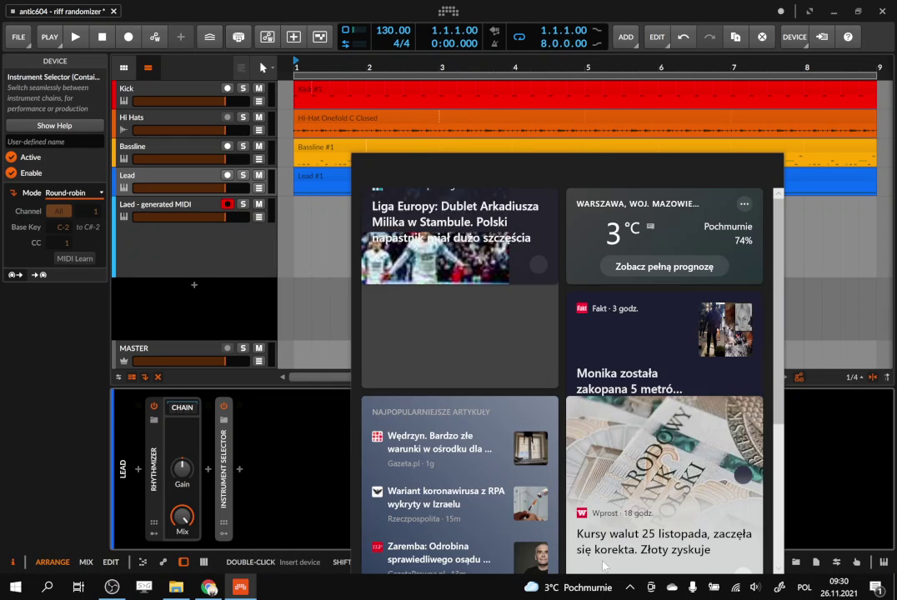
pyautogui.click(306, 499)
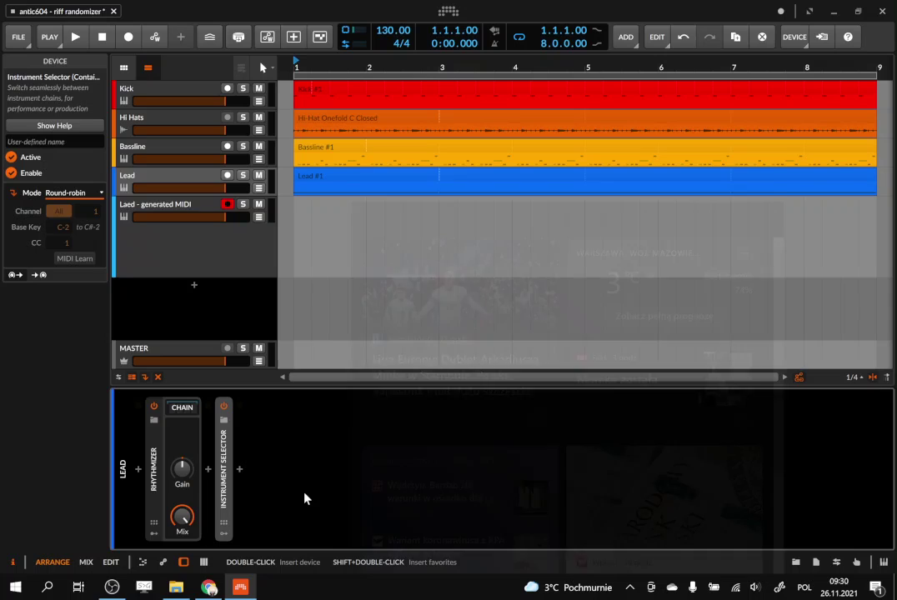
pyautogui.doubleClick(223, 471)
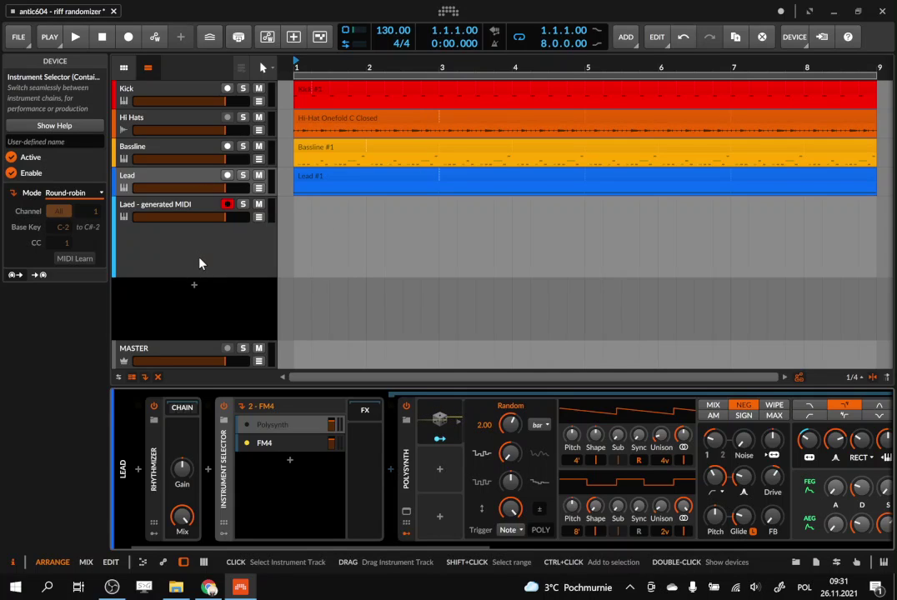
# - Play and stop the project, then open the Lead #1 clip's single long C1 note
pyautogui.press('space')
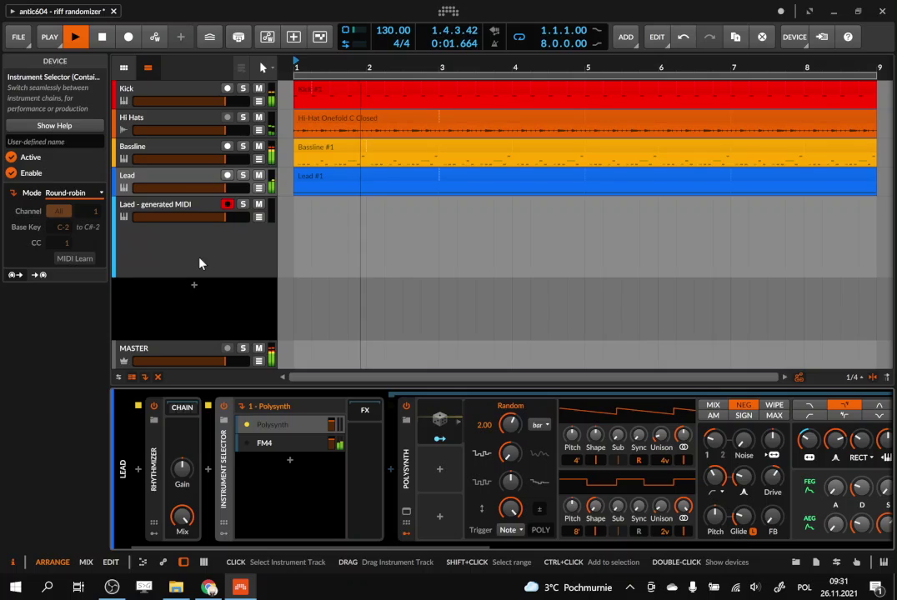
pyautogui.click(171, 177)
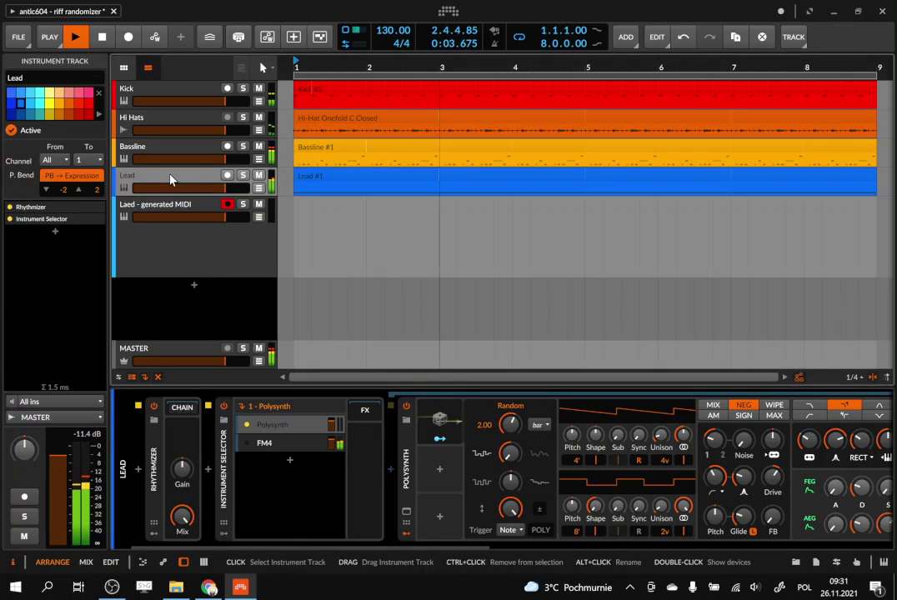
pyautogui.press('space')
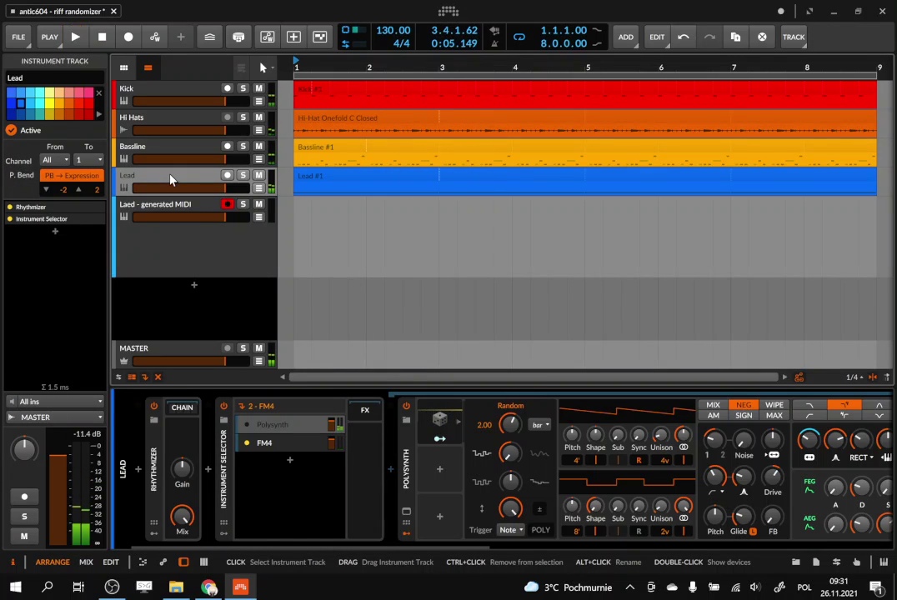
pyautogui.click(330, 180)
pyautogui.doubleClick(330, 179)
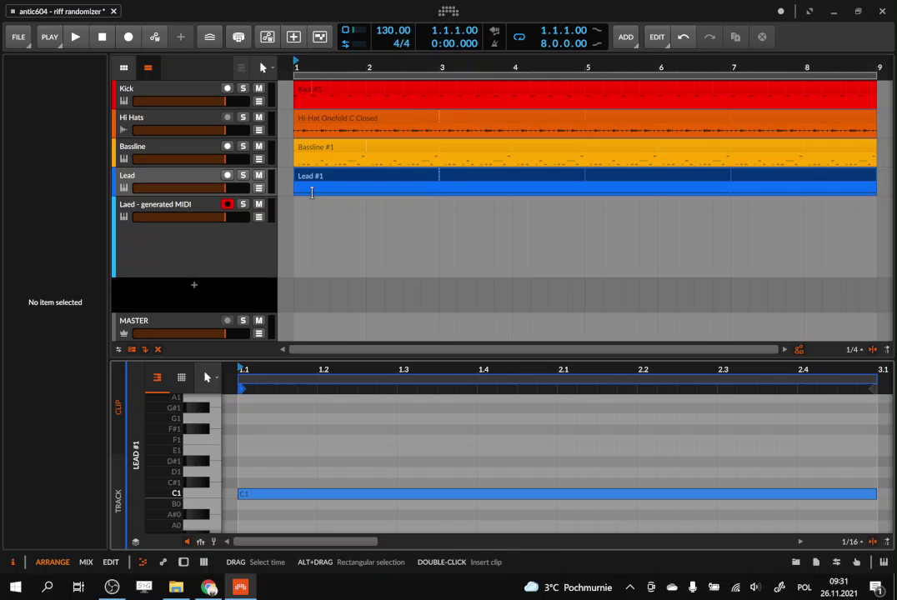
# - Back in the device panel, compare the Polysynth and FM4 layers, then collapse the Instrument Selector
pyautogui.press('d')
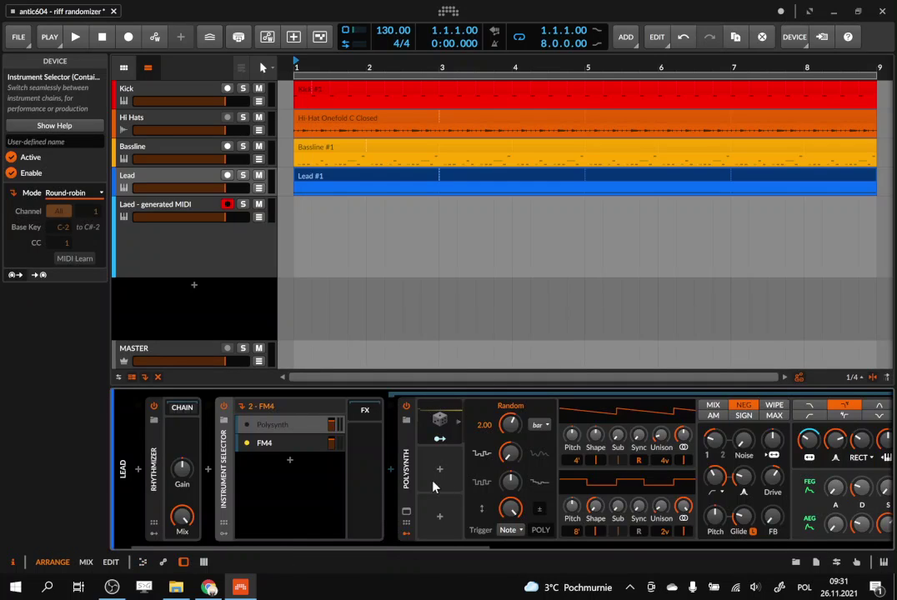
pyautogui.click(287, 427)
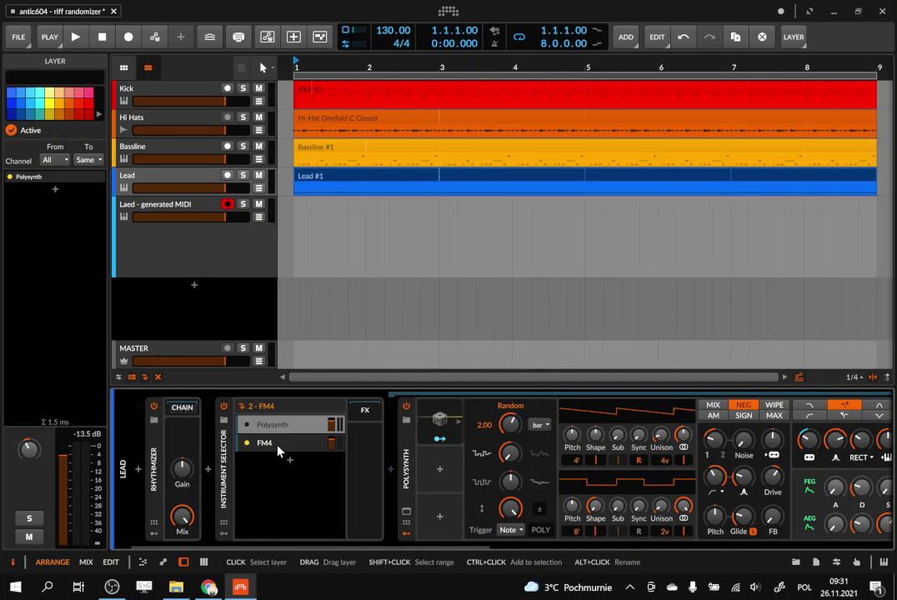
pyautogui.click(280, 446)
pyautogui.click(281, 426)
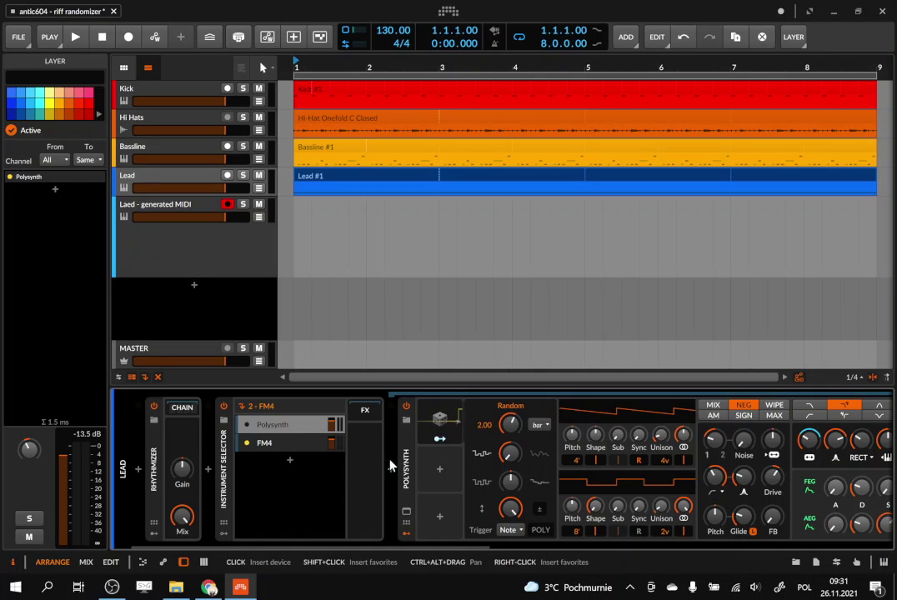
pyautogui.click(279, 449)
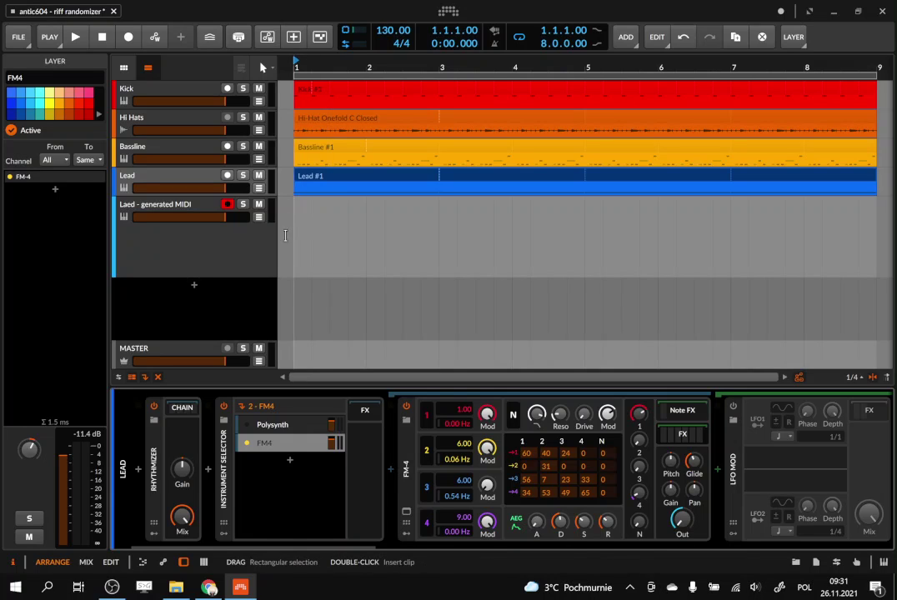
pyautogui.doubleClick(223, 471)
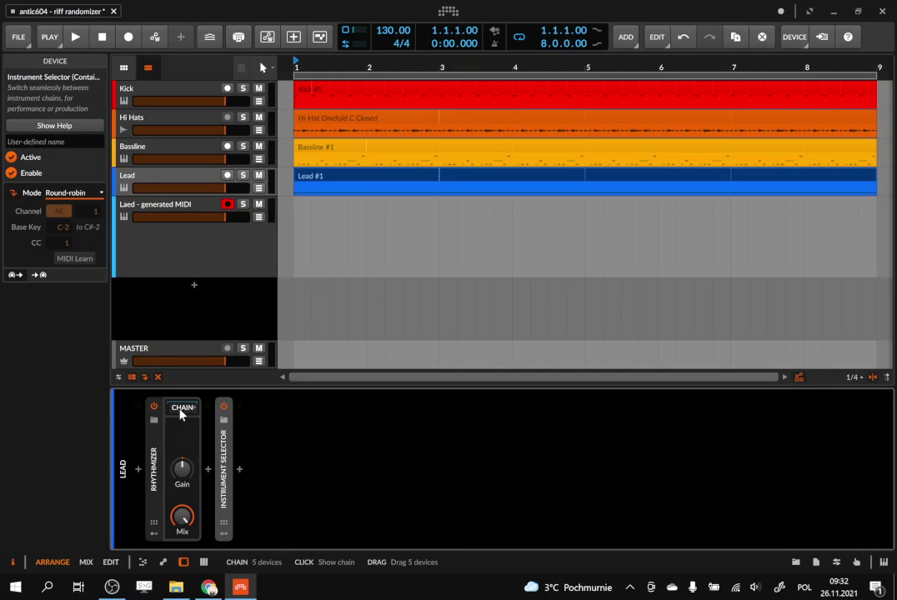
# - Show the Rhythmizer's Perform controls and expand its inner note-FX chain
pyautogui.click(153, 523)
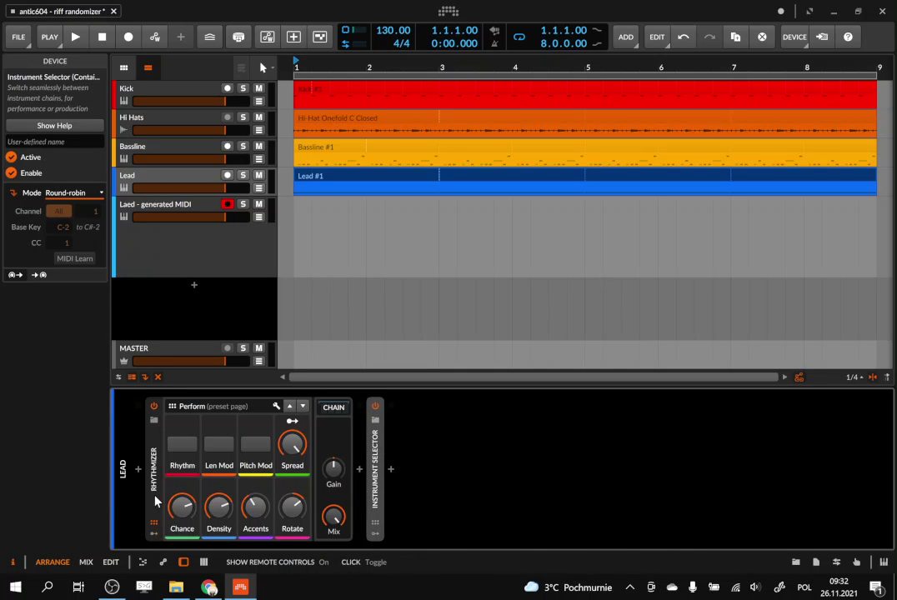
pyautogui.click(154, 494)
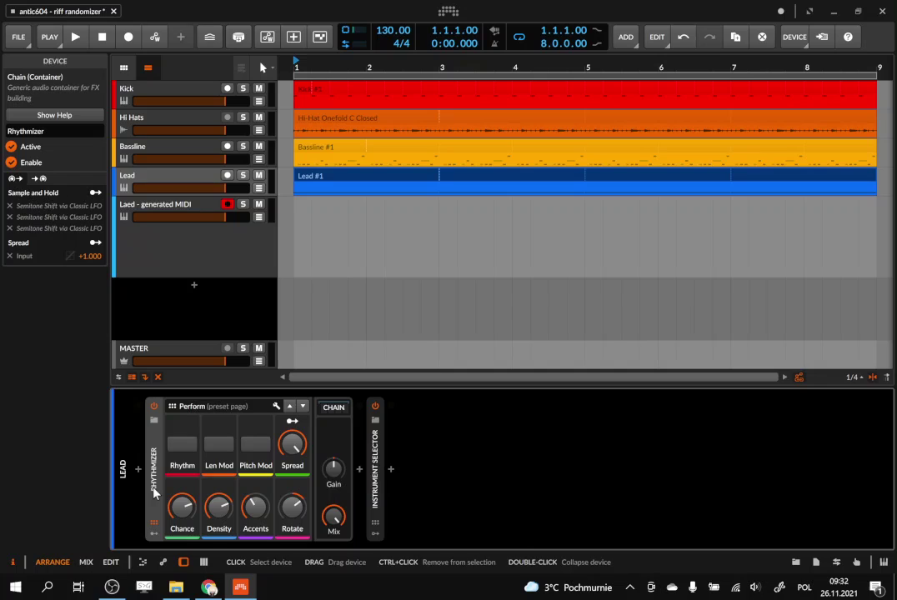
pyautogui.click(329, 413)
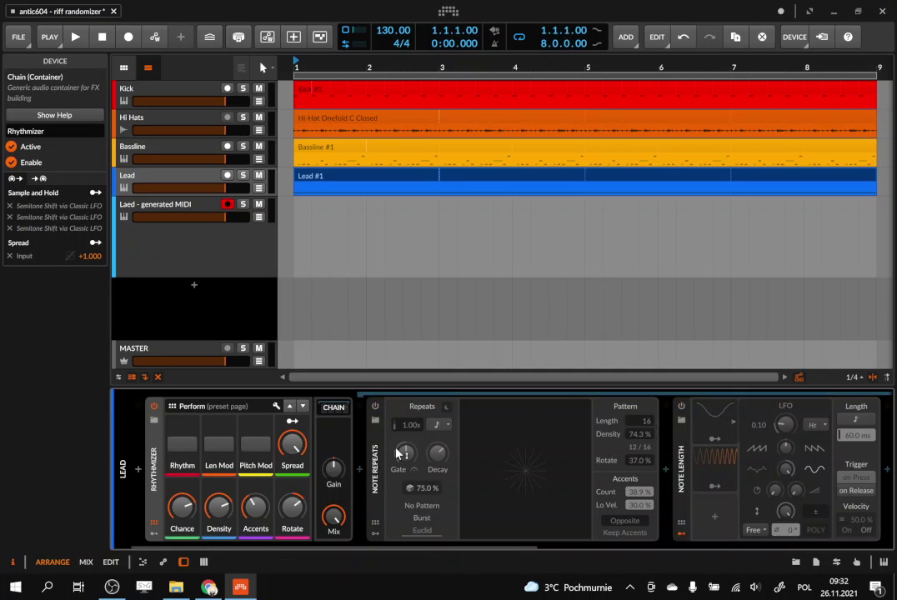
# - Scroll through the Rhythmizer's note-FX devices, then select the empty 'Laed - generated MIDI' track
pyautogui.hscroll(5, 406, 454)
pyautogui.hscroll(-8, 406, 454)
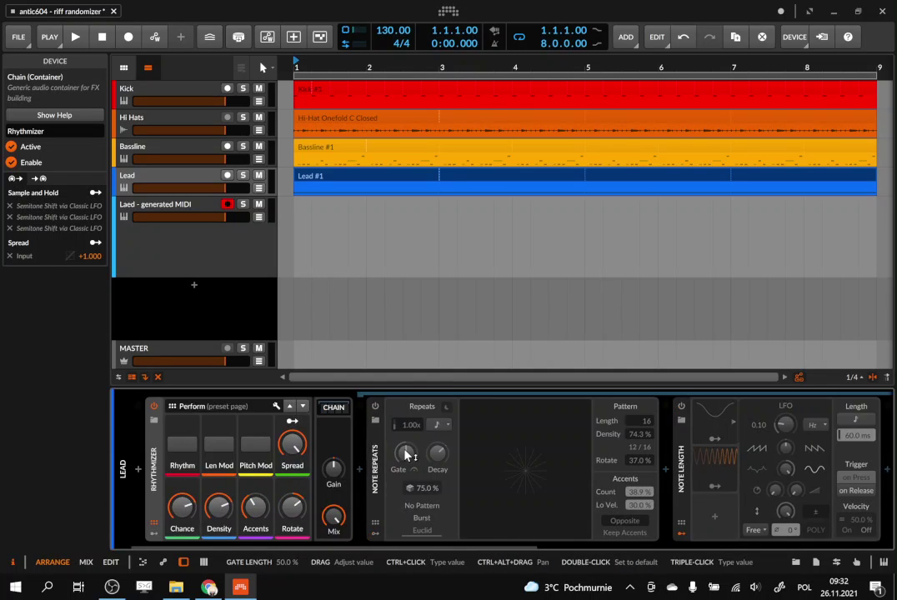
pyautogui.hscroll(6, 406, 455)
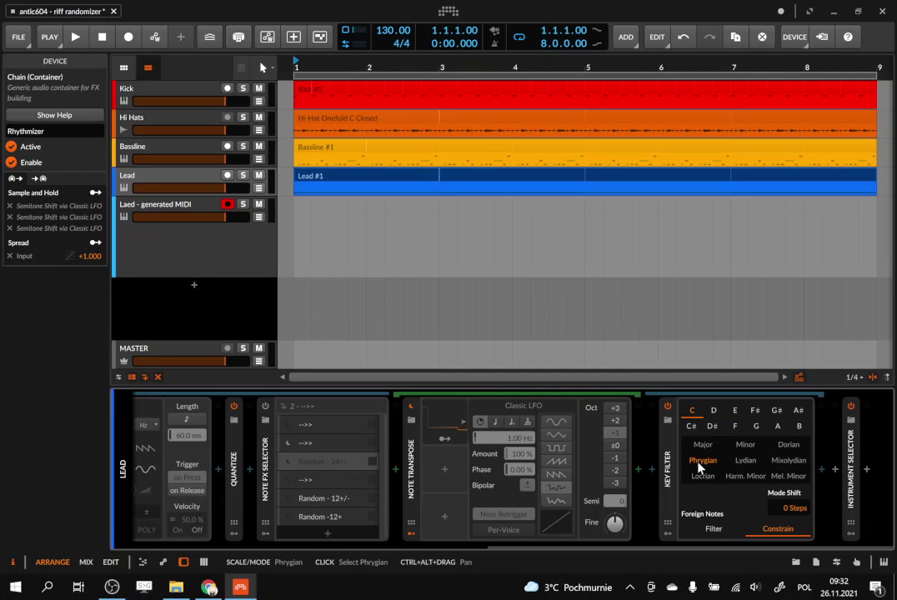
pyautogui.hscroll(-6, 700, 469)
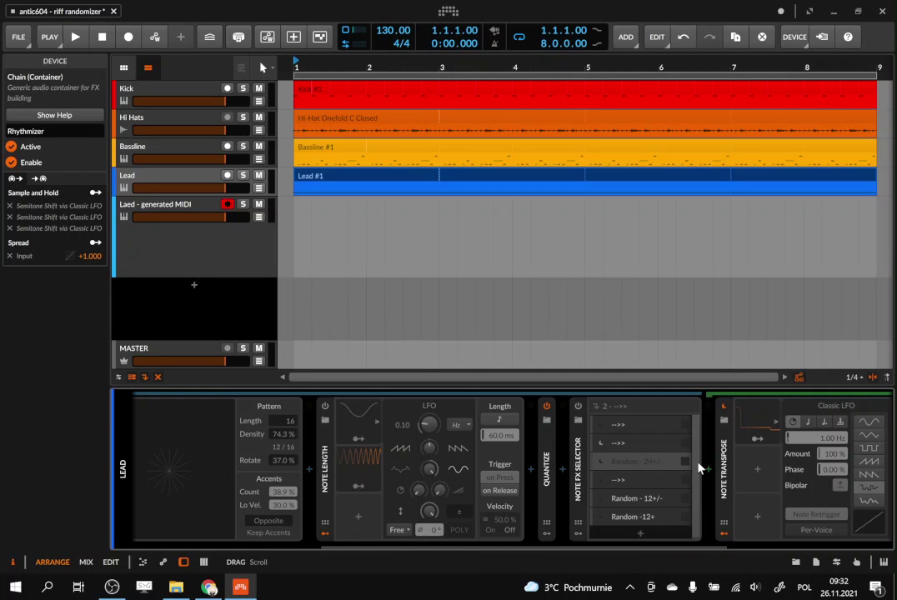
pyautogui.hscroll(-4, 276, 484)
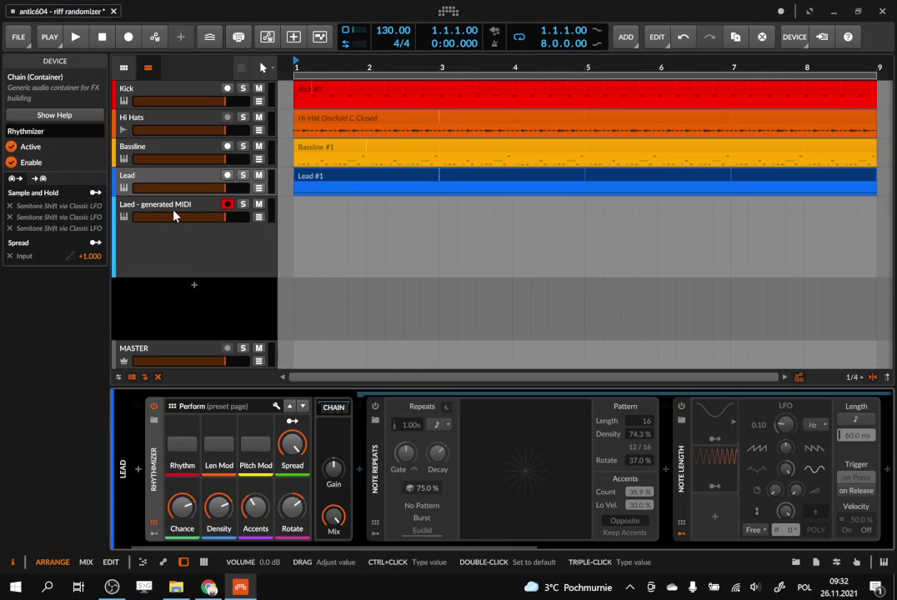
pyautogui.click(175, 247)
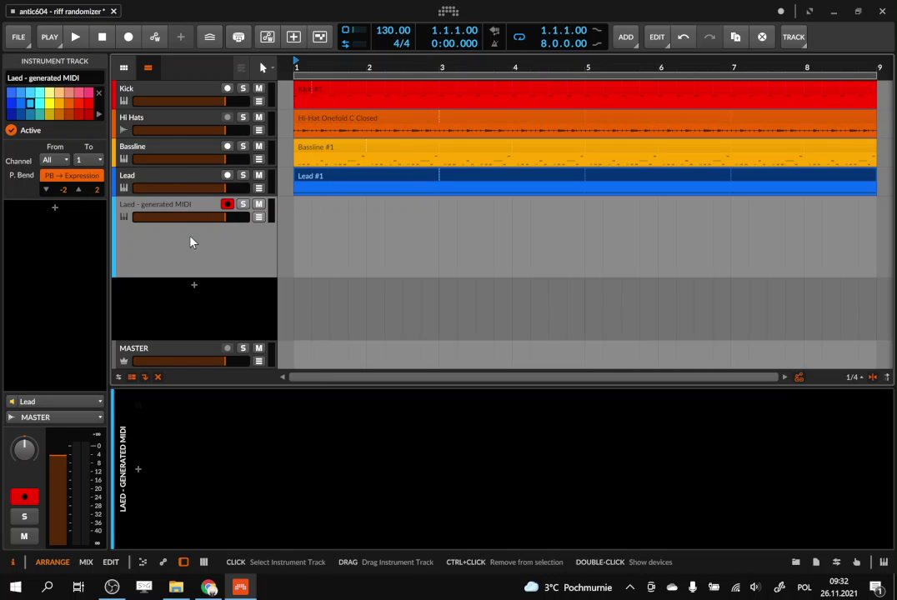
# - Select the Lead track and start recording its output into the 'Laed - generated MIDI' track
pyautogui.click(194, 181)
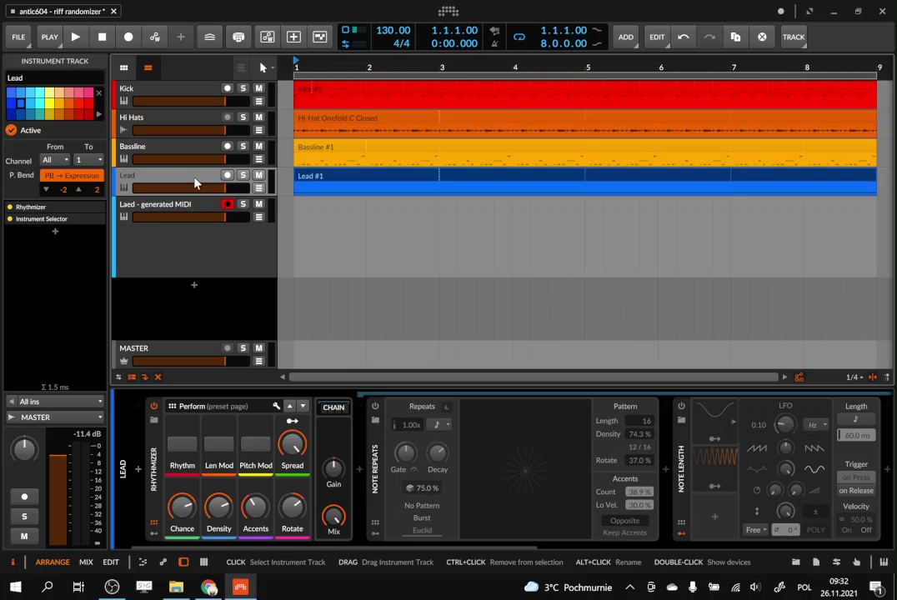
pyautogui.click(129, 39)
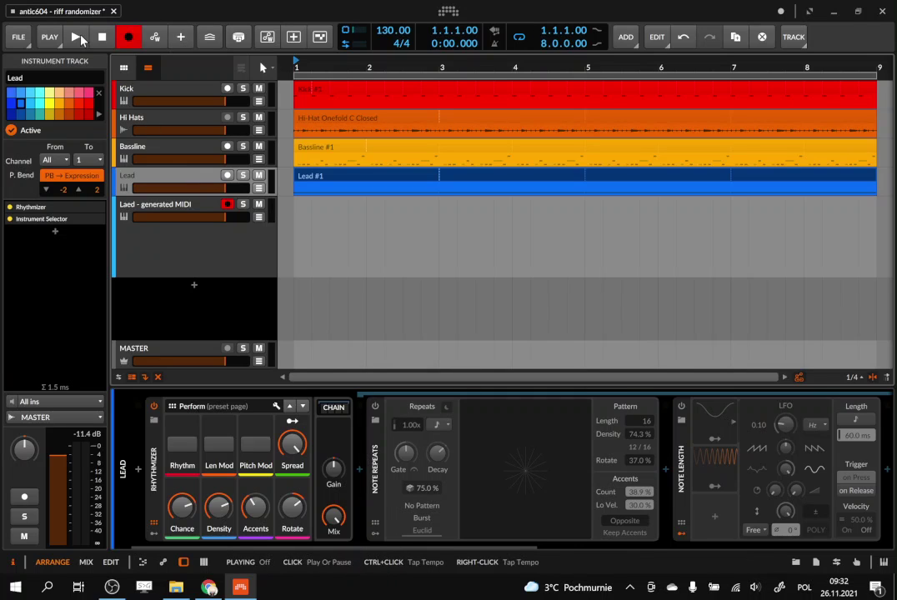
pyautogui.click(80, 38)
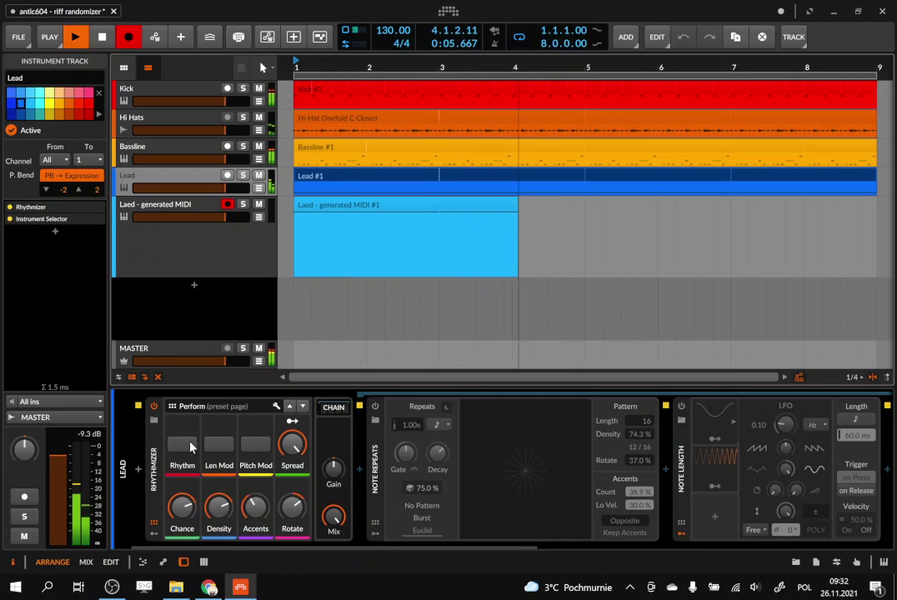
# - Enable the Rhythmizer's Rhythm randomization and stop recording after about eight bars
pyautogui.click(181, 446)
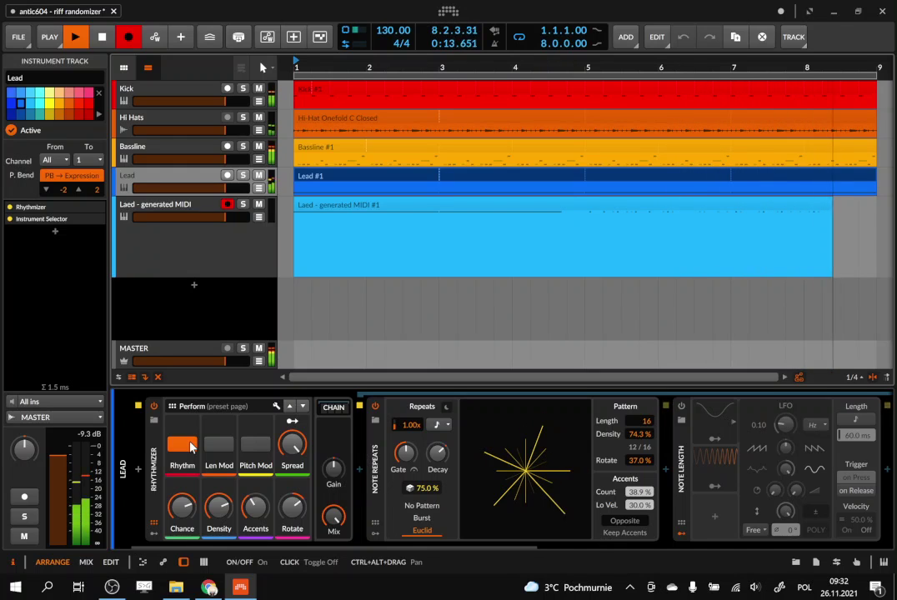
pyautogui.press('space')
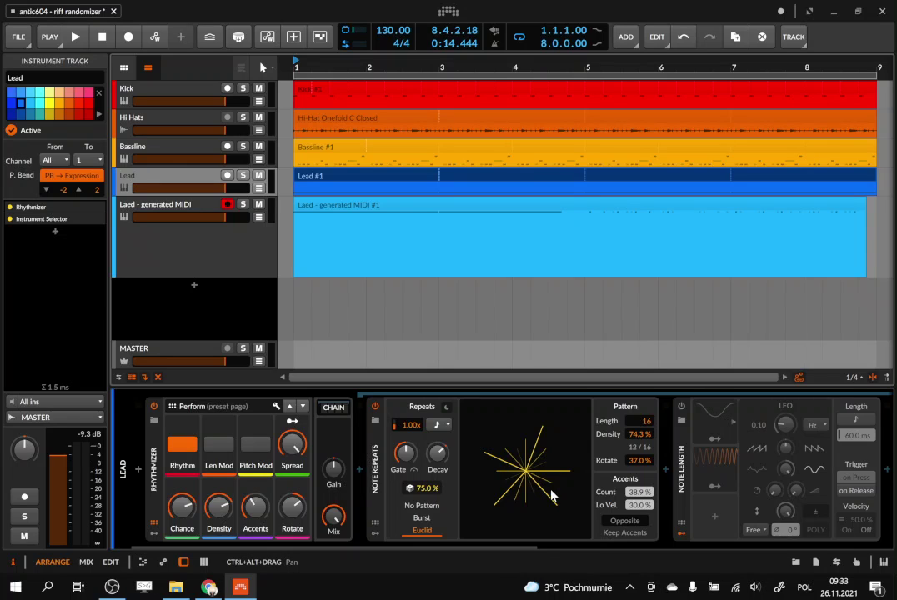
# - Set Rhythmizer Density 72.5%, Rotate 42%, Accents 43.1%, Chance 75.0%, then restart playback
pyautogui.moveTo(219, 506)
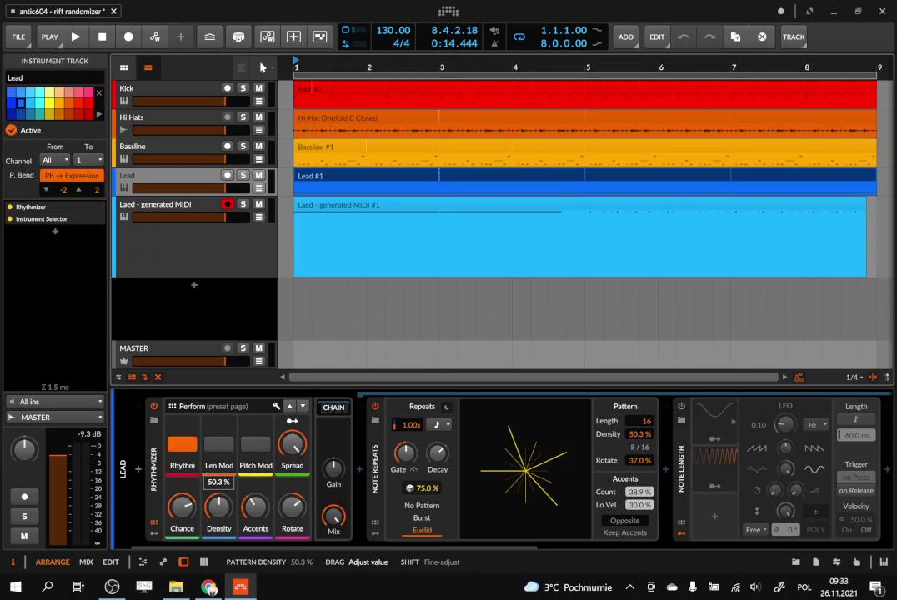
pyautogui.moveTo(219, 511); pyautogui.dragTo(258, 507)
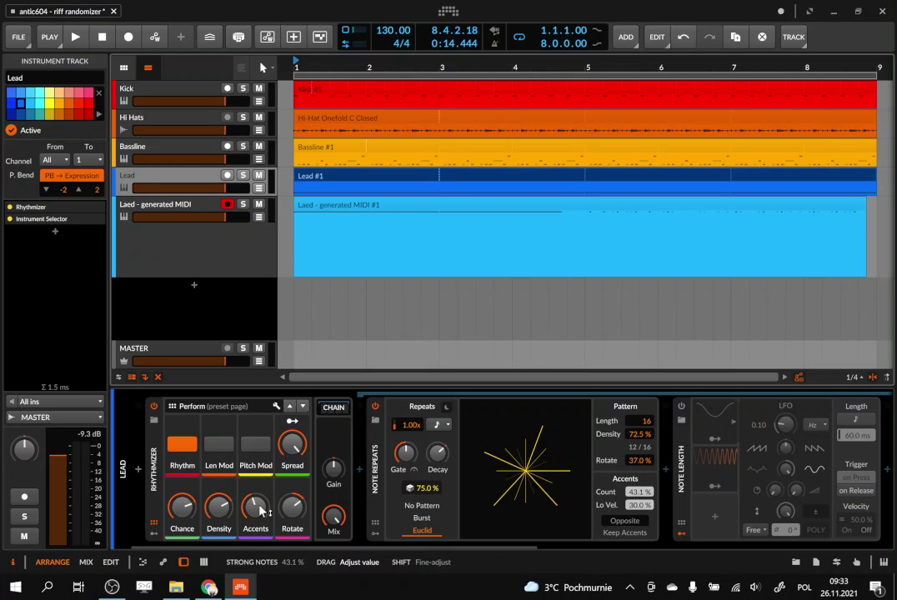
pyautogui.moveTo(292, 508)
pyautogui.mouseDown()
pyautogui.moveTo(292, 500)
pyautogui.moveTo(298, 514)
pyautogui.mouseUp()
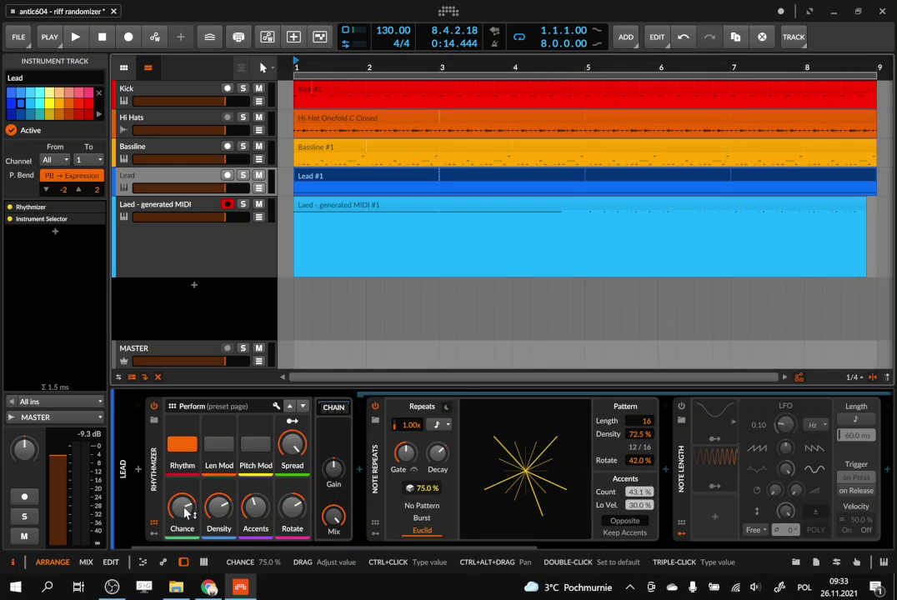
pyautogui.moveTo(185, 512)
pyautogui.mouseDown()
pyautogui.moveTo(185, 502)
pyautogui.moveTo(185, 512)
pyautogui.mouseUp()
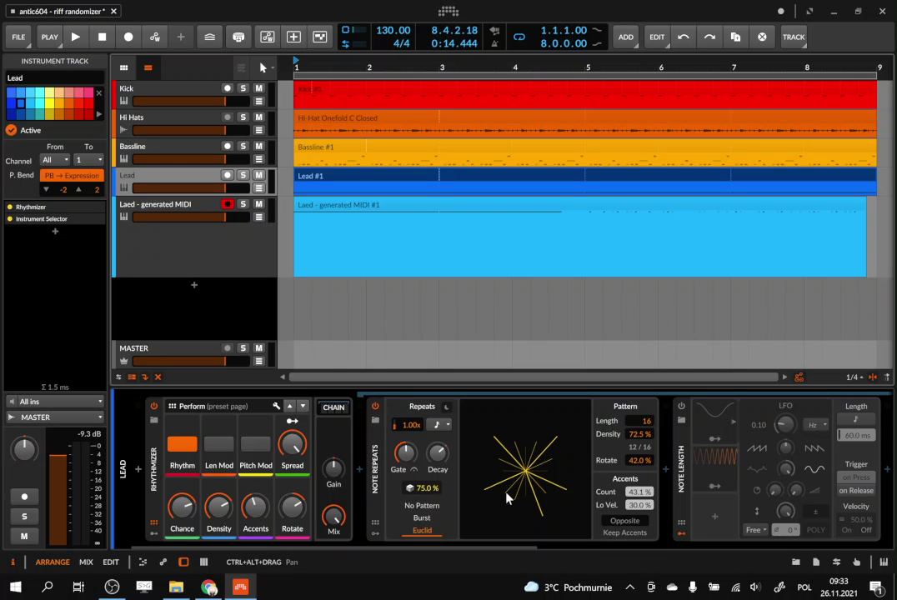
pyautogui.press('space')
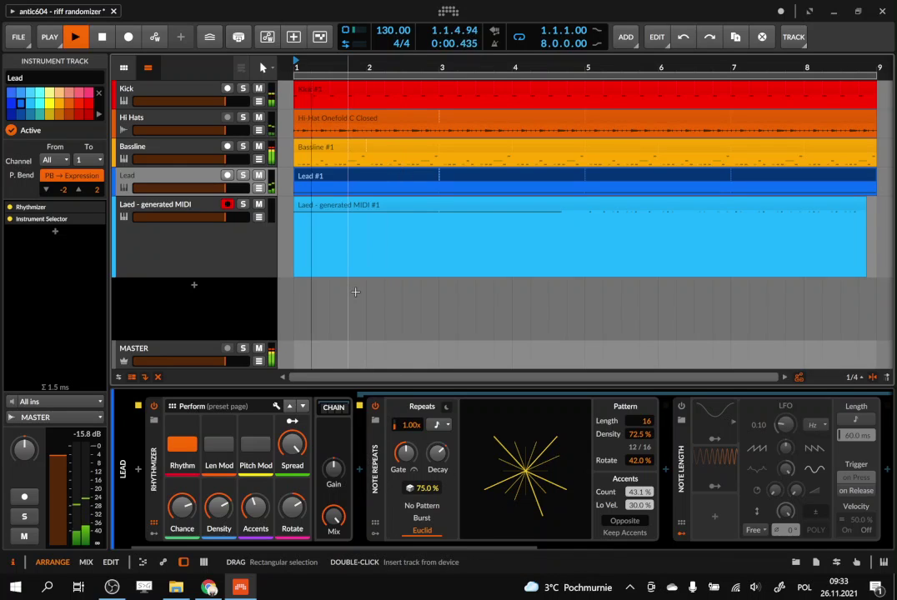
# - Record a new take with Len Mod enabled and the Rhythmizer's Spread set to 50%
pyautogui.click(128, 39)
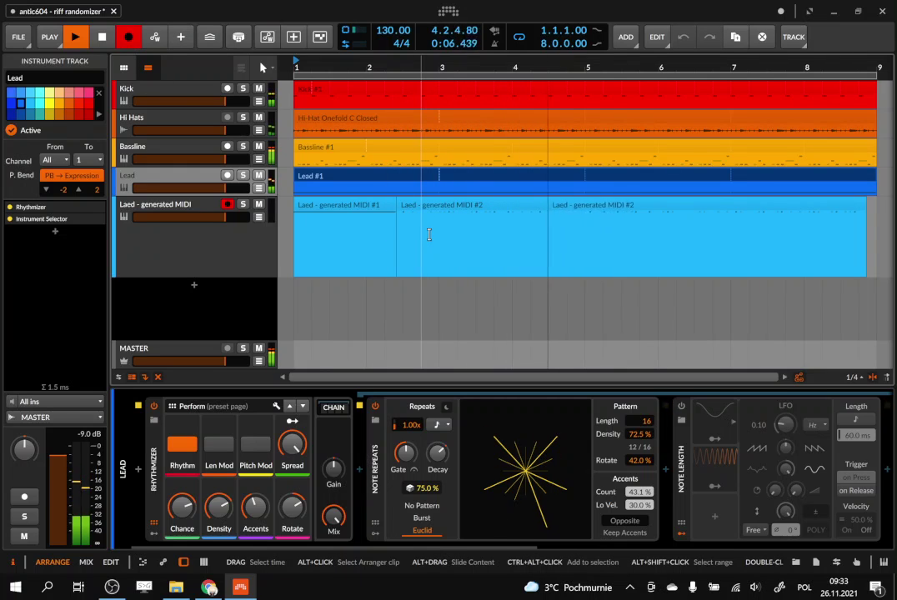
pyautogui.click(219, 451)
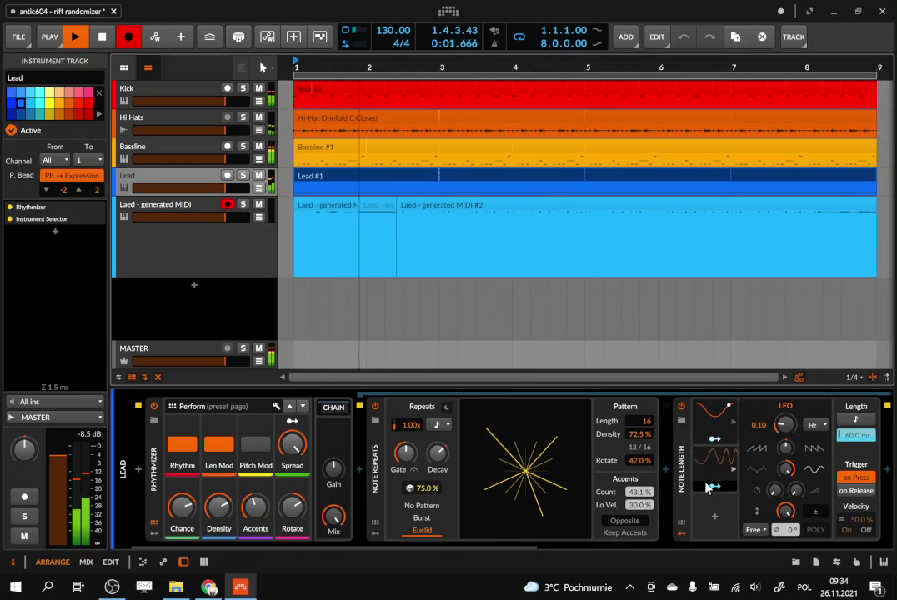
pyautogui.hscroll(2, 712, 482)
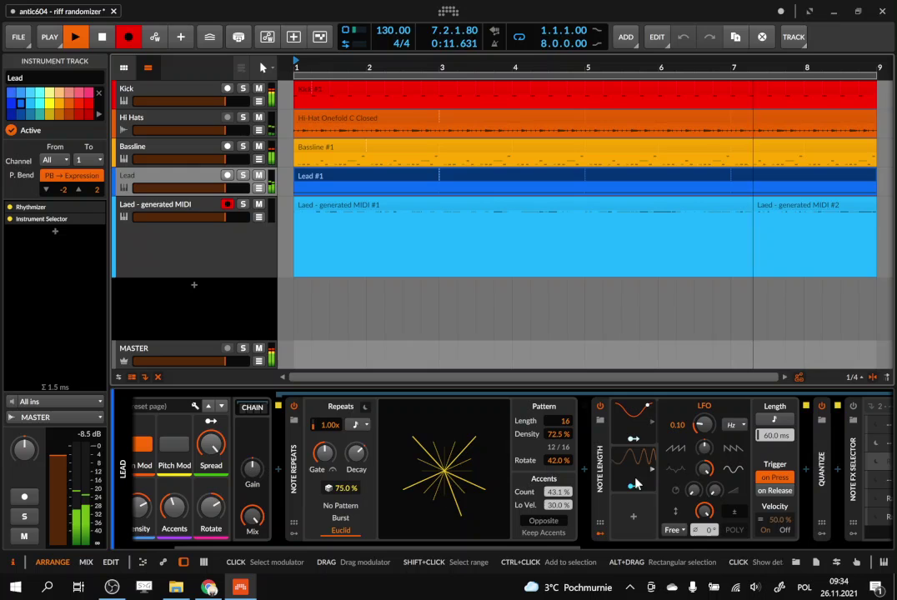
pyautogui.click(221, 451)
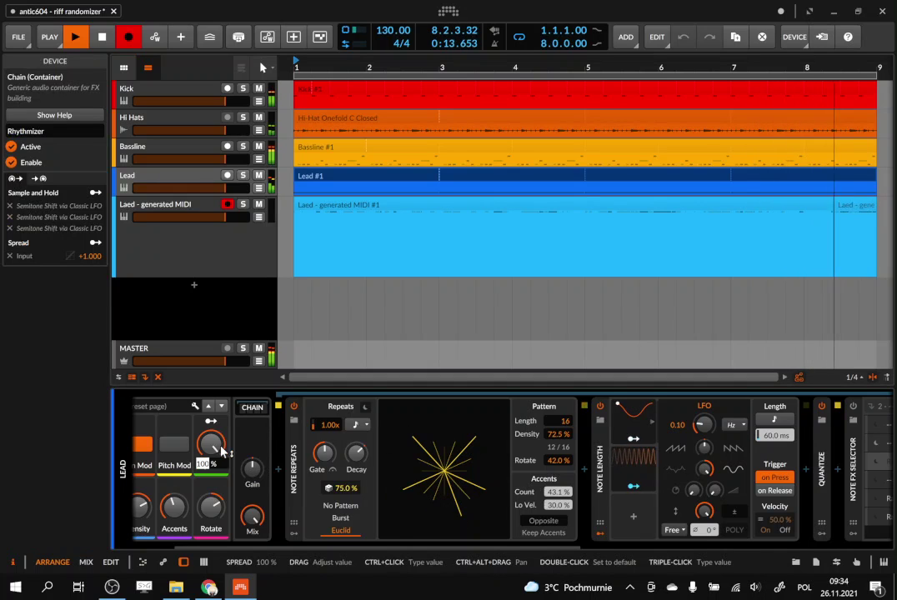
pyautogui.moveTo(222, 452); pyautogui.dragTo(222, 451)
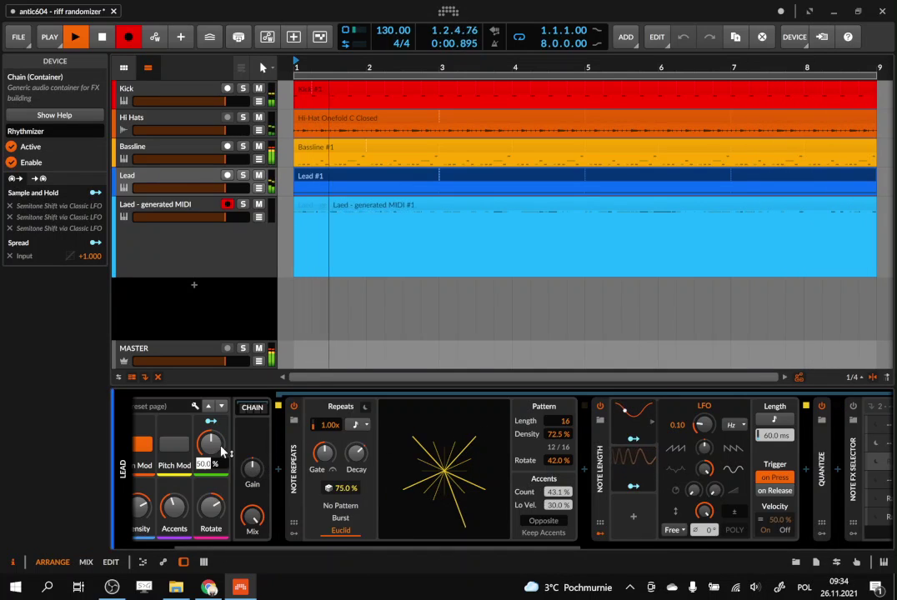
pyautogui.press('Return')
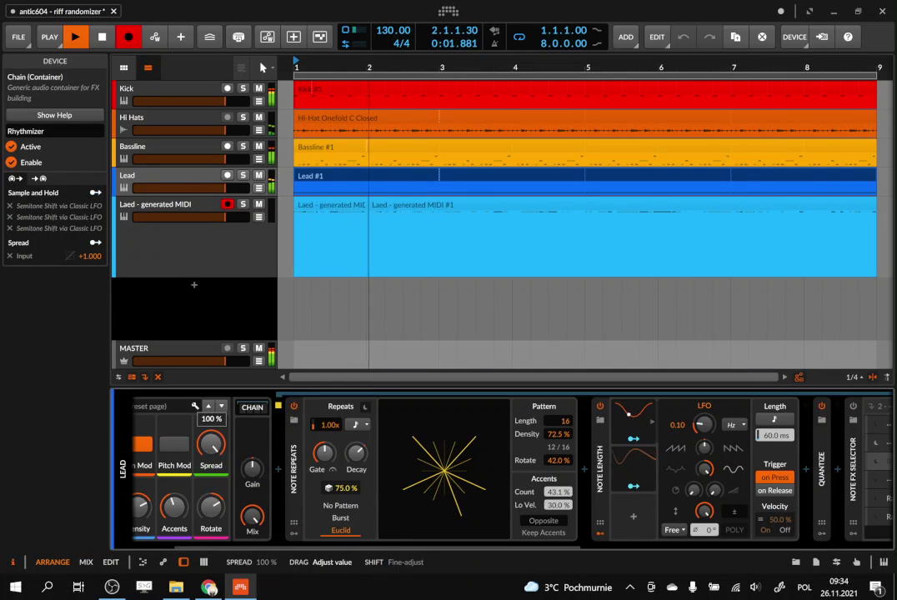
# - Enable the Rhythmizer's Pitch Mod and select the Note FX Selector further along the chain
pyautogui.click(185, 450)
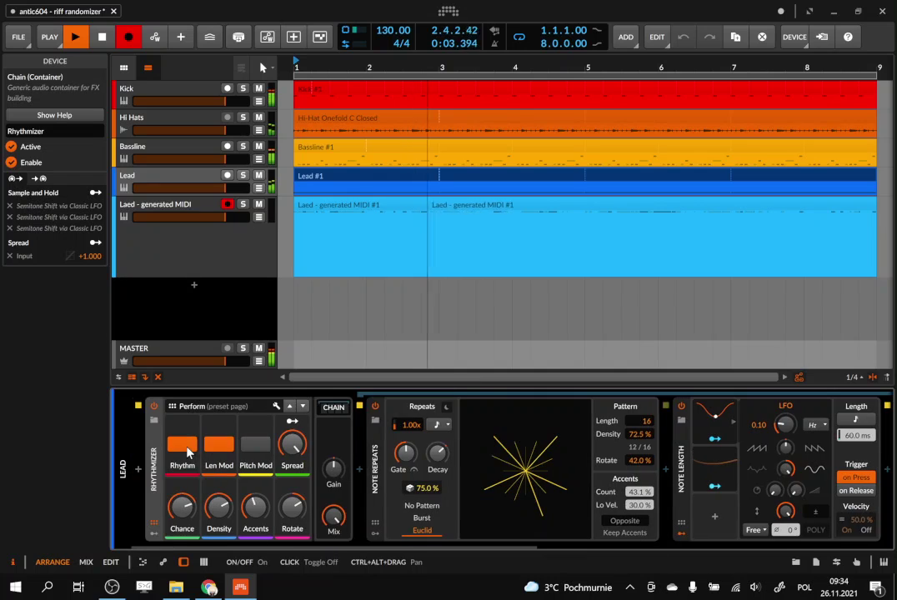
pyautogui.click(257, 450)
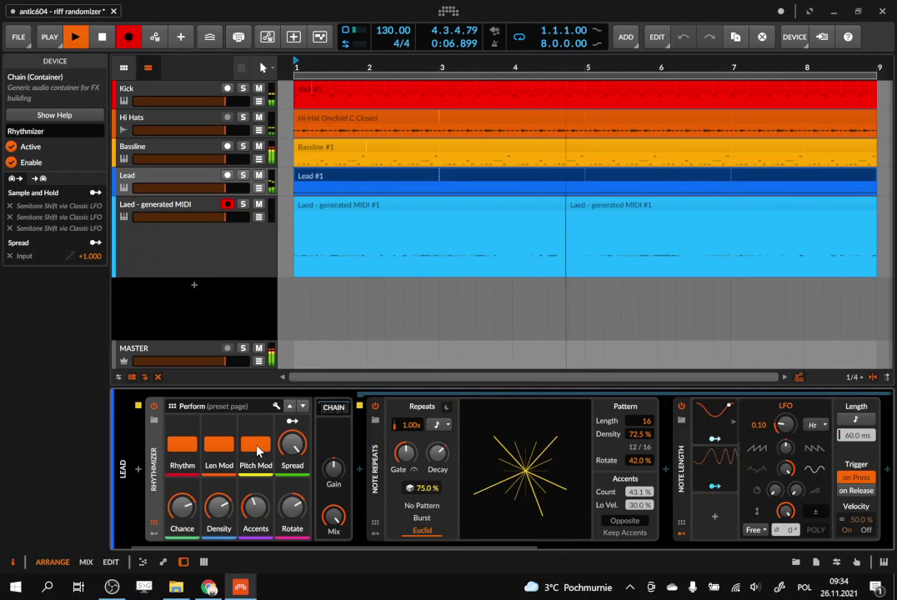
pyautogui.hscroll(8, 257, 450)
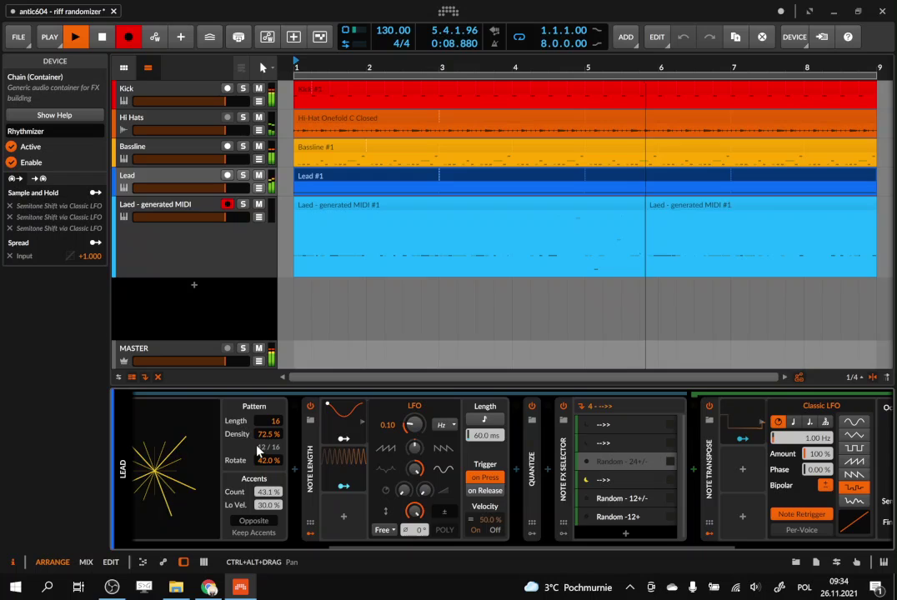
pyautogui.hscroll(4, 257, 449)
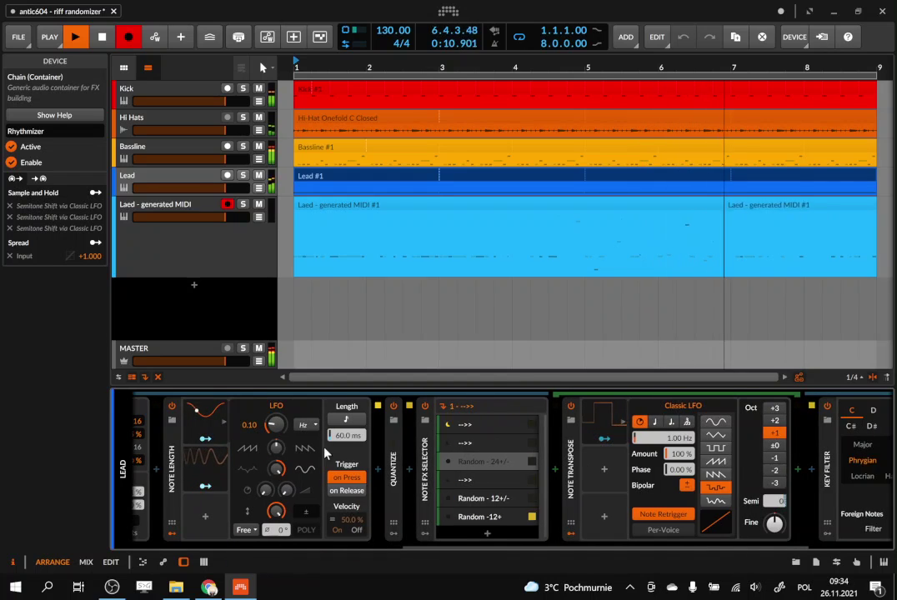
pyautogui.click(427, 470)
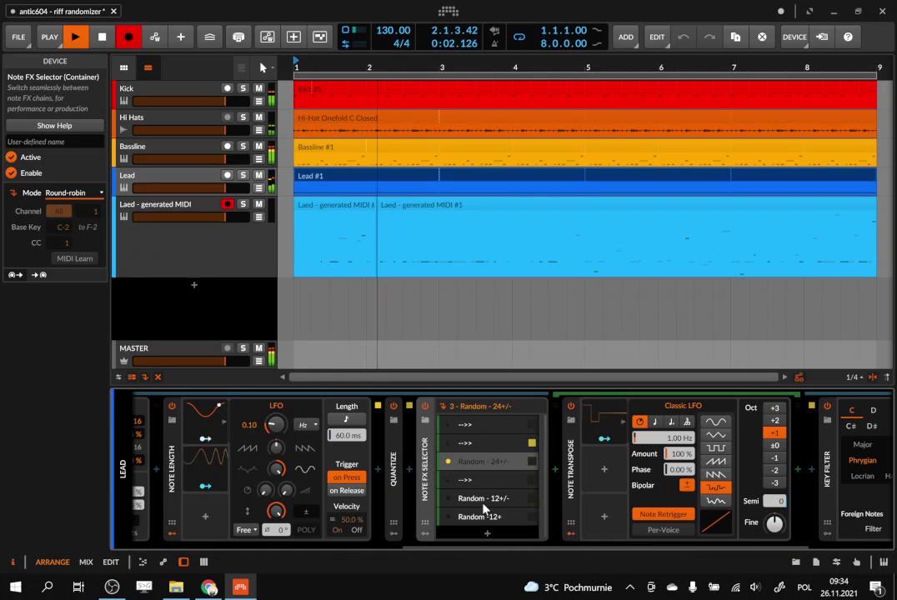
# - Step through the Note FX Selector's layers, ending on Random -12+ with its LFO-driven Note Transpose
pyautogui.click(440, 427)
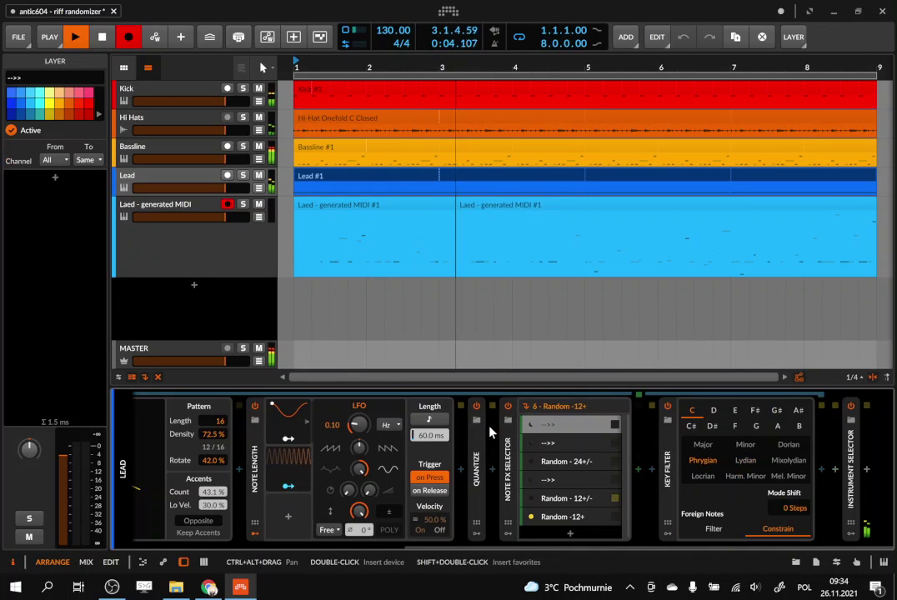
pyautogui.click(557, 446)
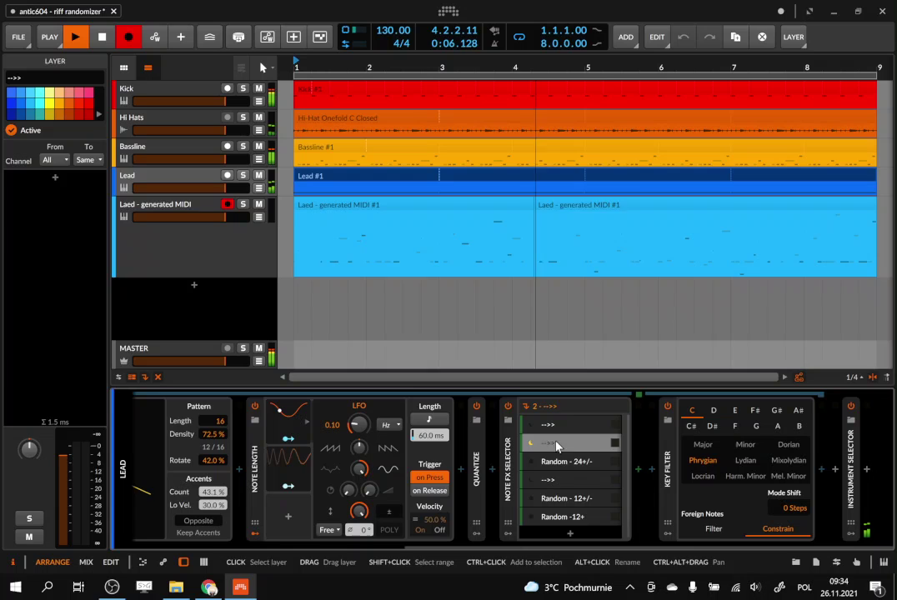
pyautogui.click(553, 481)
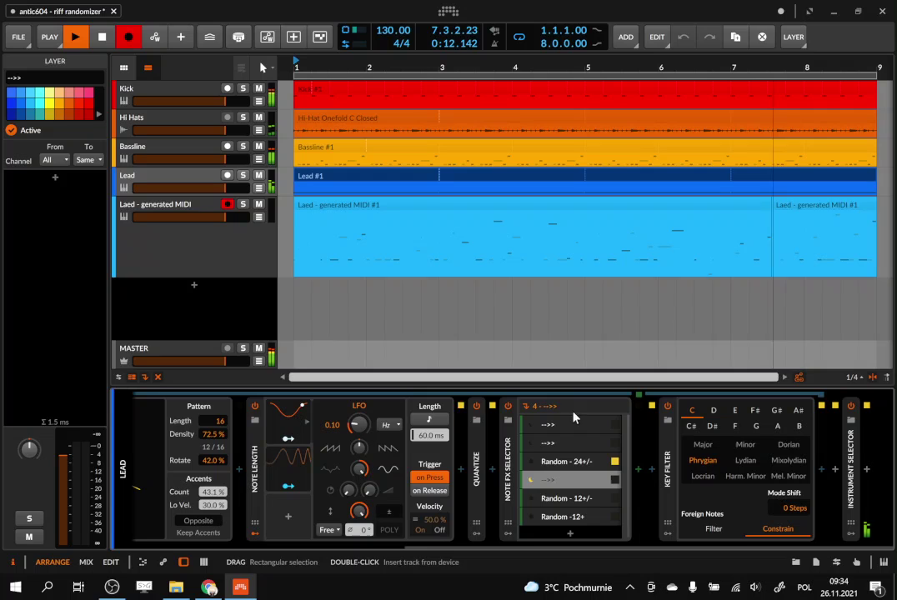
pyautogui.click(557, 464)
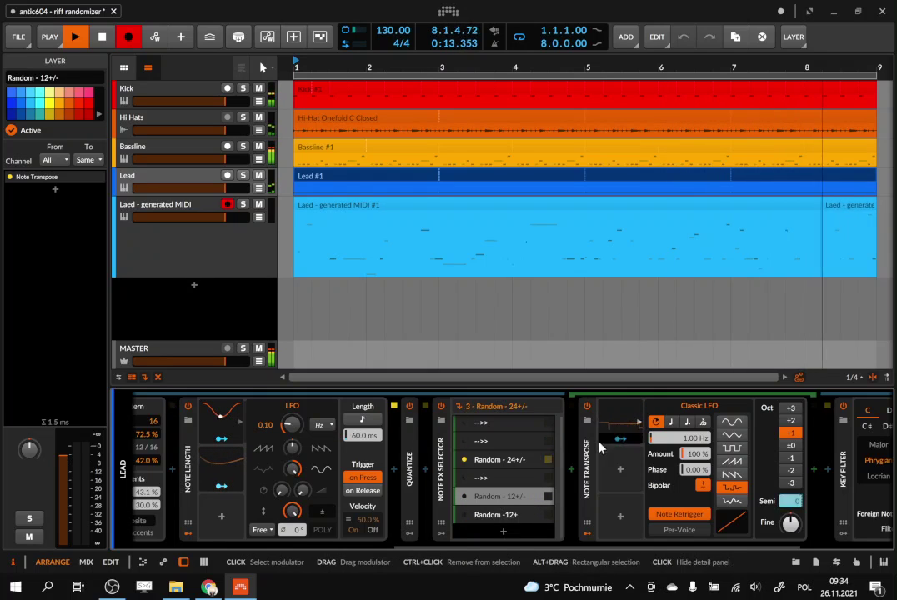
pyautogui.click(506, 517)
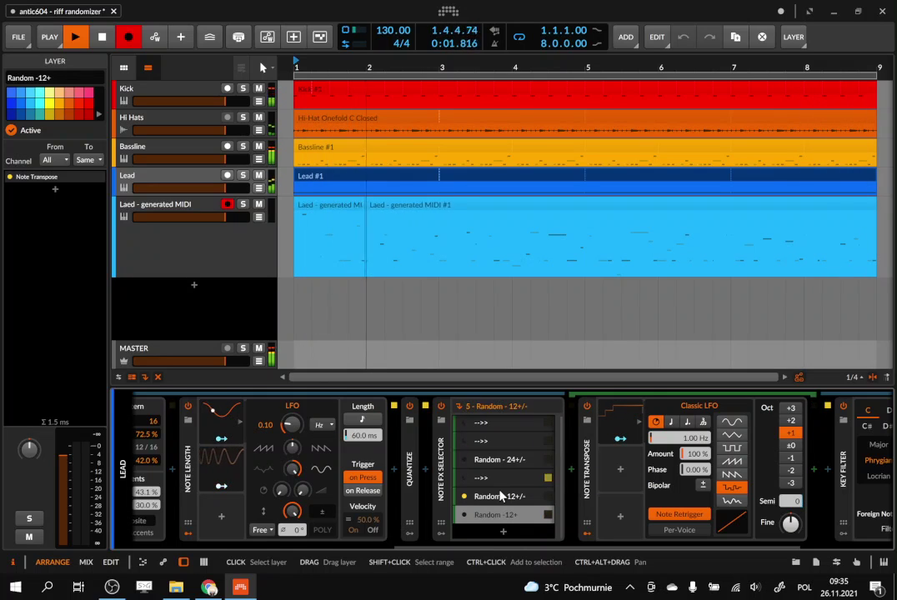
pyautogui.scroll(-3, 501, 496)
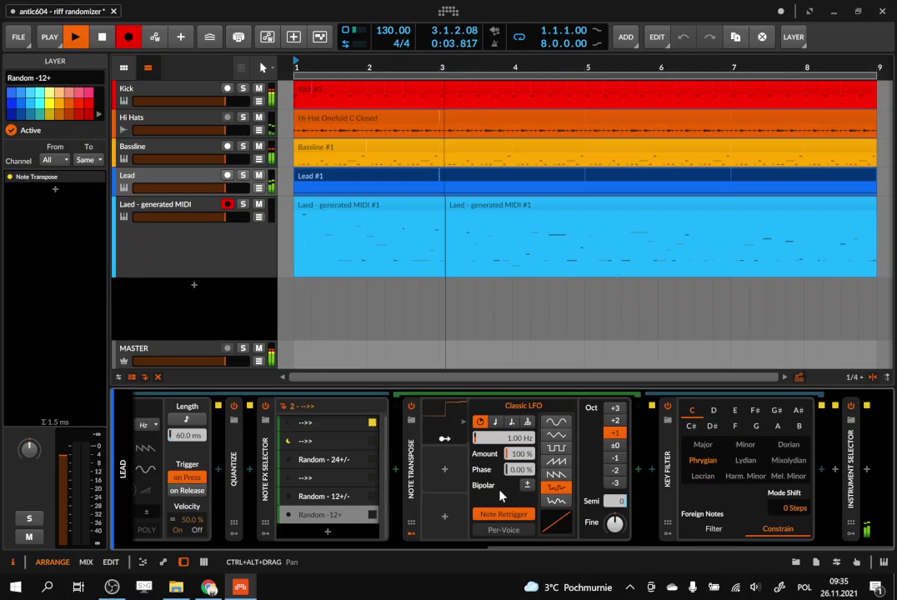
pyautogui.scroll(2, 501, 496)
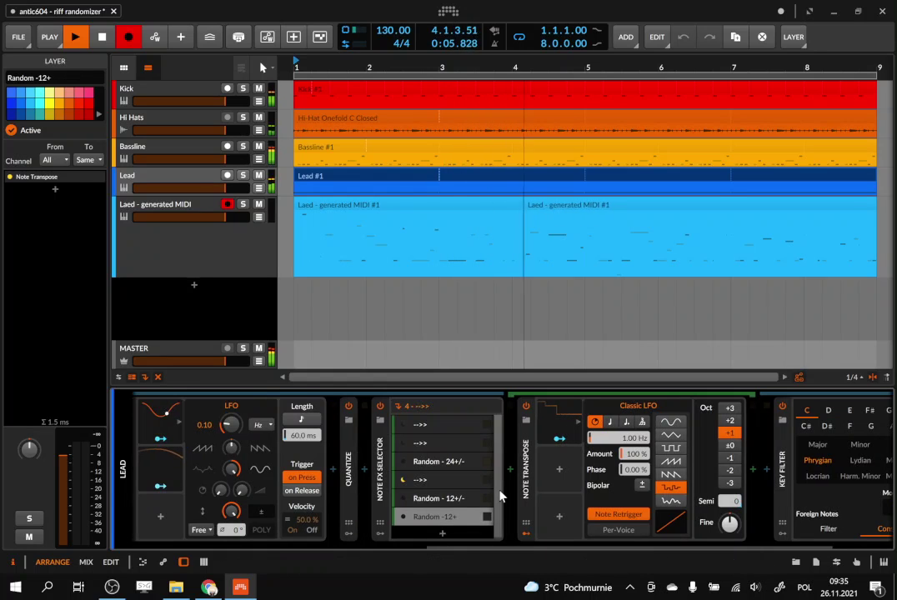
# - Set the lead track's Rhythmizer Chance and Density both to 100%
pyautogui.click(464, 462)
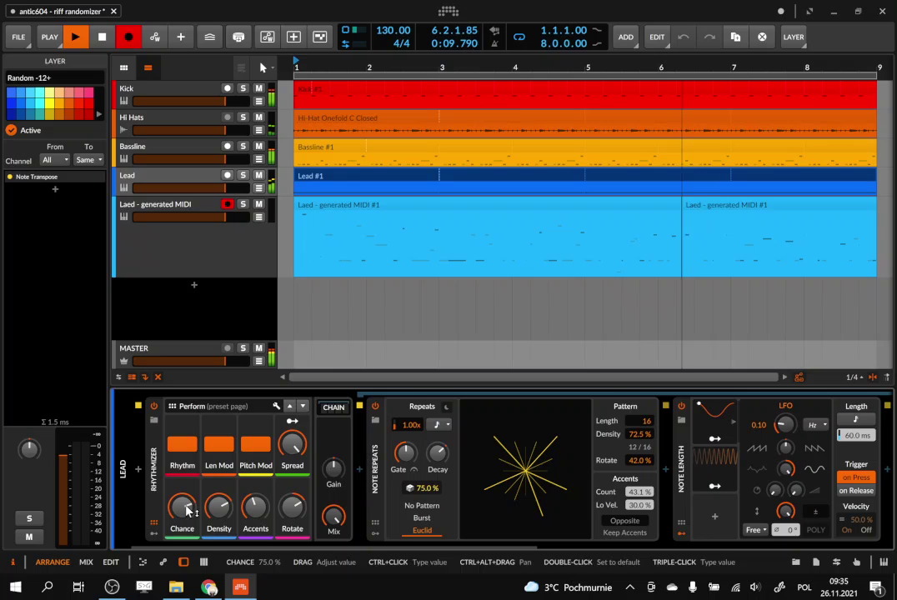
pyautogui.moveTo(187, 510)
pyautogui.mouseDown()
pyautogui.moveTo(188, 534)
pyautogui.moveTo(188, 512)
pyautogui.mouseUp()
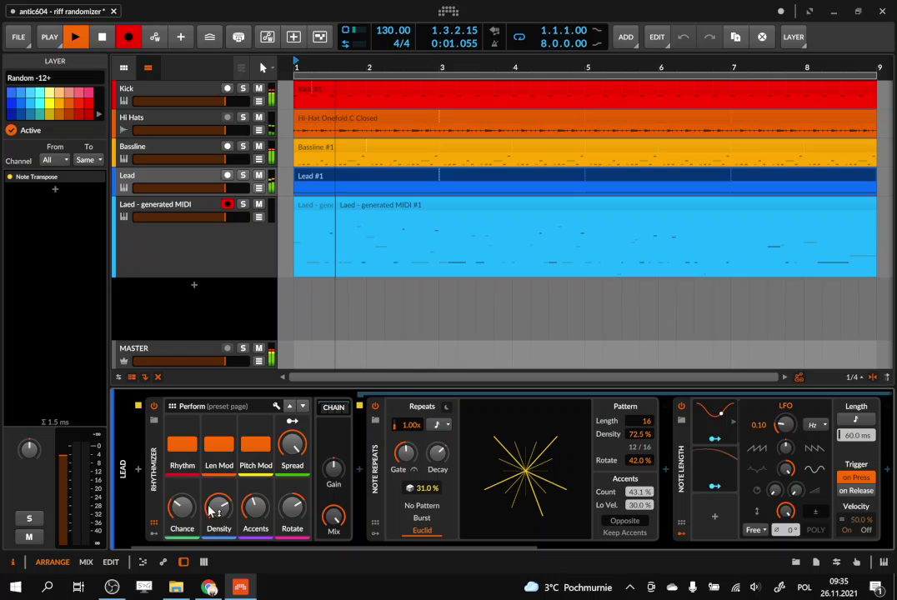
pyautogui.moveTo(186, 511)
pyautogui.mouseDown()
pyautogui.moveTo(187, 492)
pyautogui.moveTo(188, 515)
pyautogui.mouseUp()
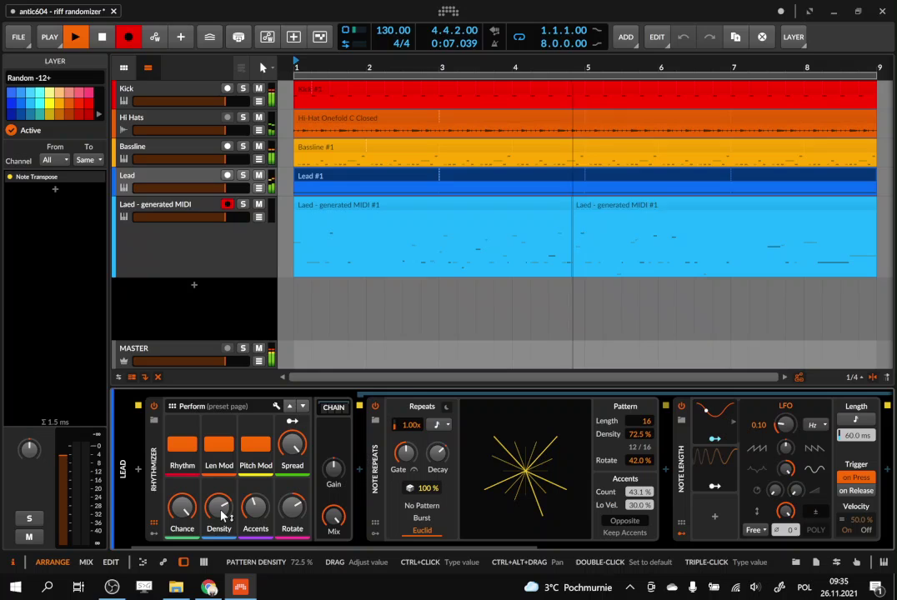
pyautogui.moveTo(221, 516)
pyautogui.mouseDown()
pyautogui.moveTo(221, 496)
pyautogui.moveTo(221, 530)
pyautogui.moveTo(221, 497)
pyautogui.mouseUp()
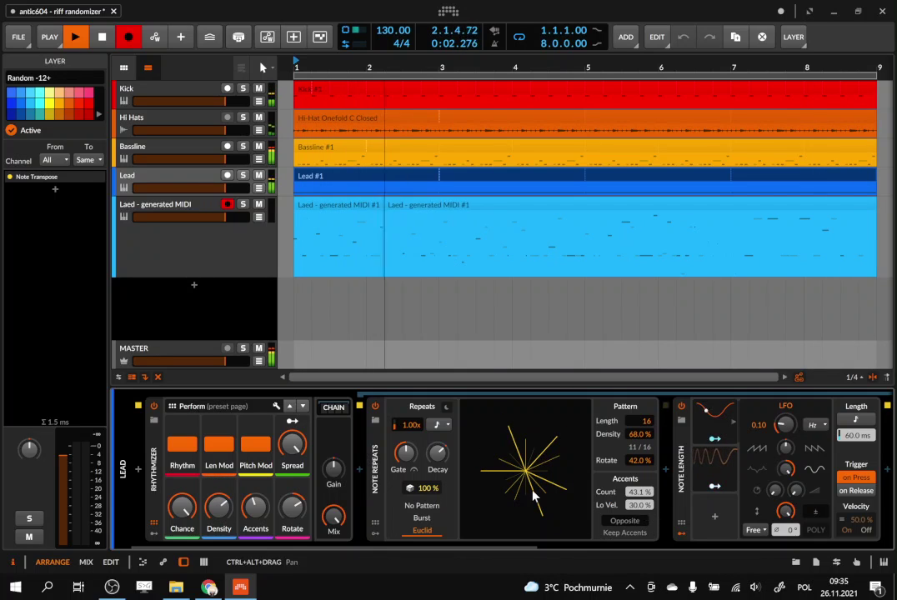
# - Stop the recording and select the new 'Laed - generated MIDI #1' clip
pyautogui.scroll(-5, 534, 496)
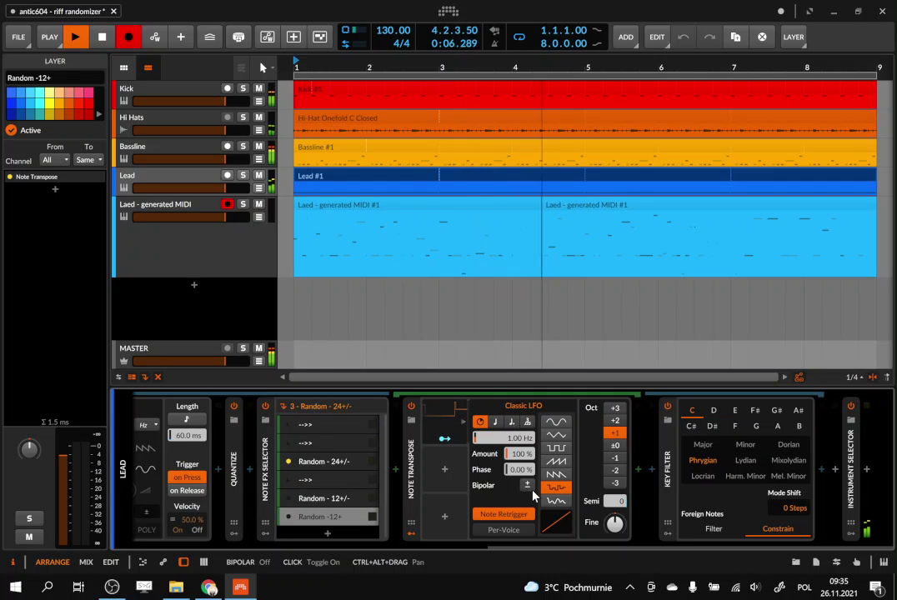
pyautogui.press('space')
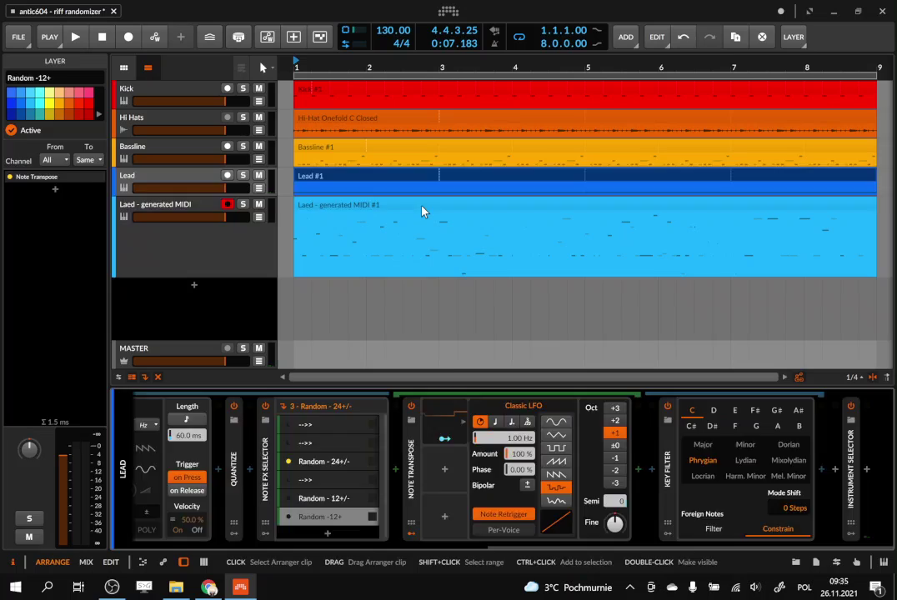
pyautogui.click(457, 249)
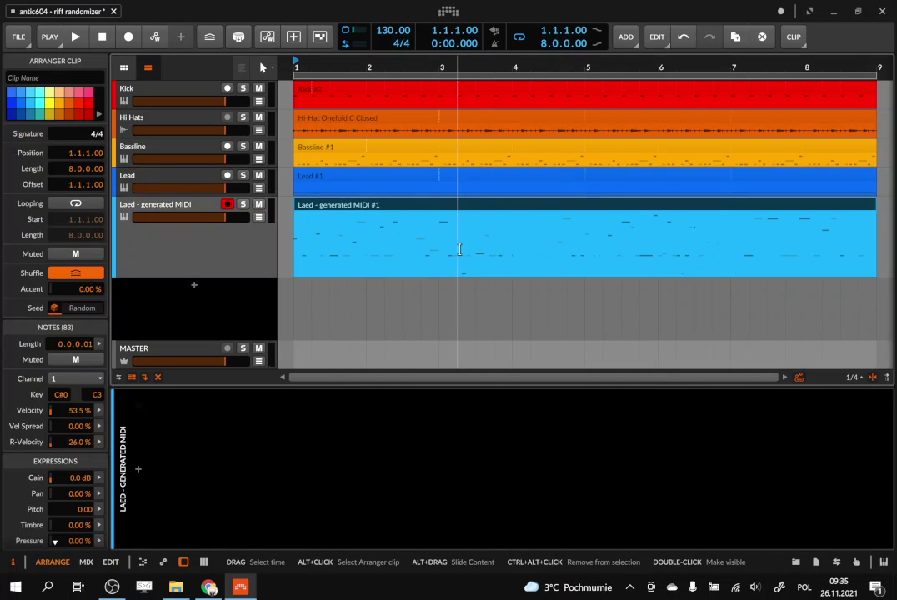
# - Open the 'Laed - generated MIDI #1' clip's notes in the piano roll
pyautogui.doubleClick(436, 214)
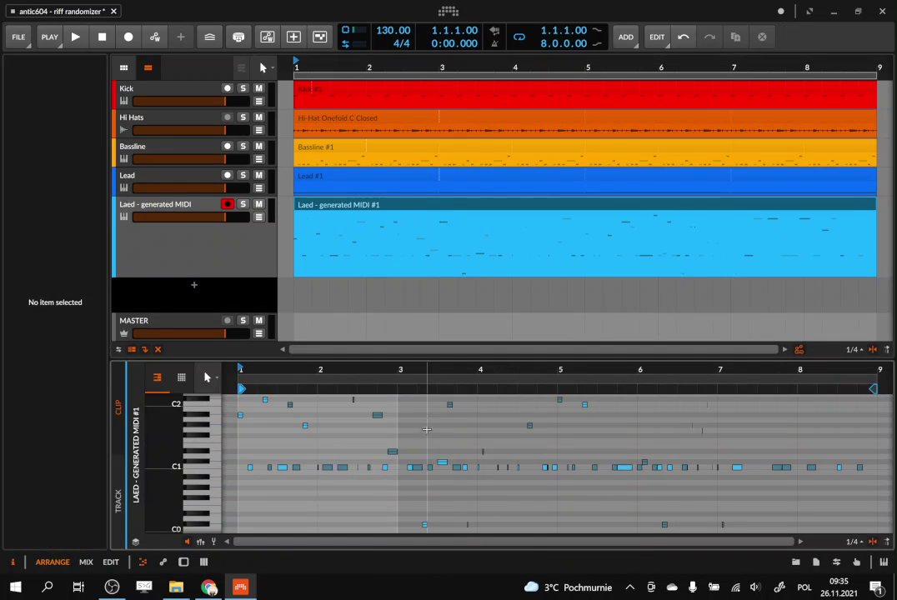
pyautogui.click(329, 208)
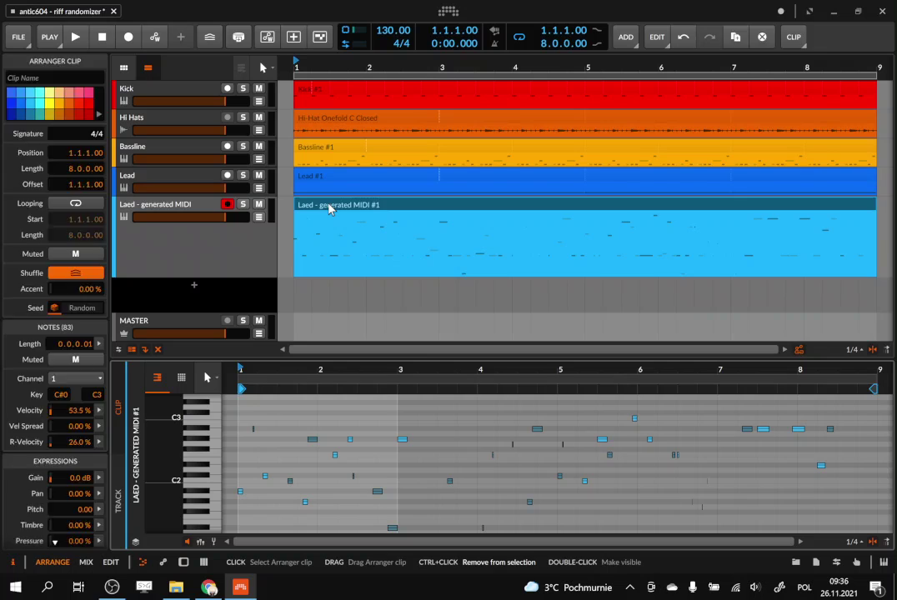
pyautogui.scroll(3, 482, 456)
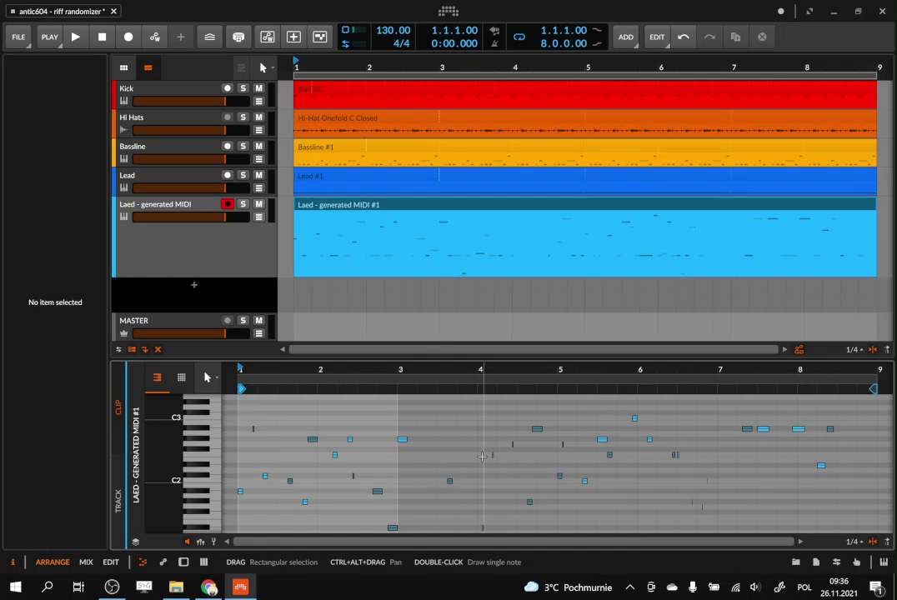
pyautogui.scroll(-3, 482, 456)
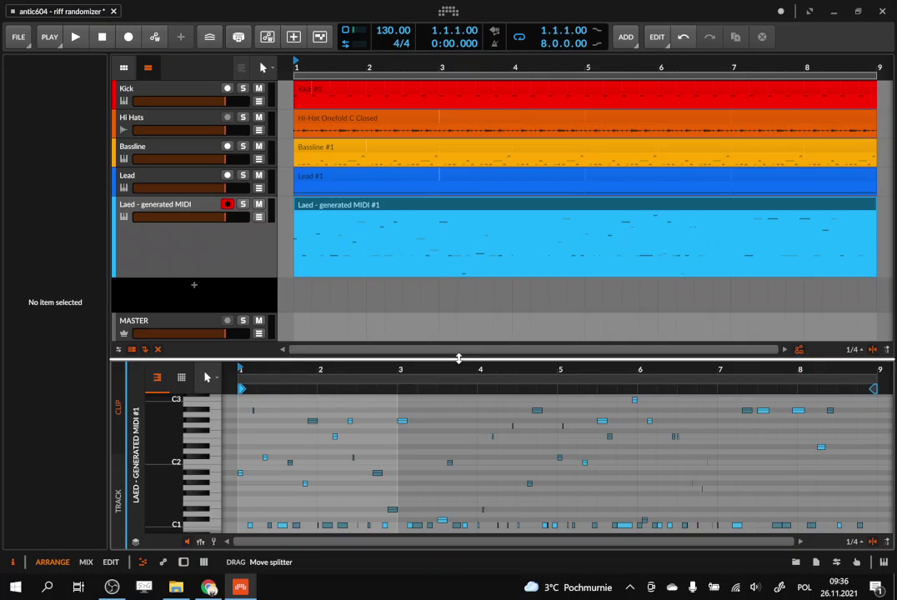
# - Enlarge the piano roll, zoom to fit all 83 notes, restore the layout, then bring OBS forward
pyautogui.moveTo(453, 361); pyautogui.dragTo(457, 157)
pyautogui.scroll(5, 479, 332)
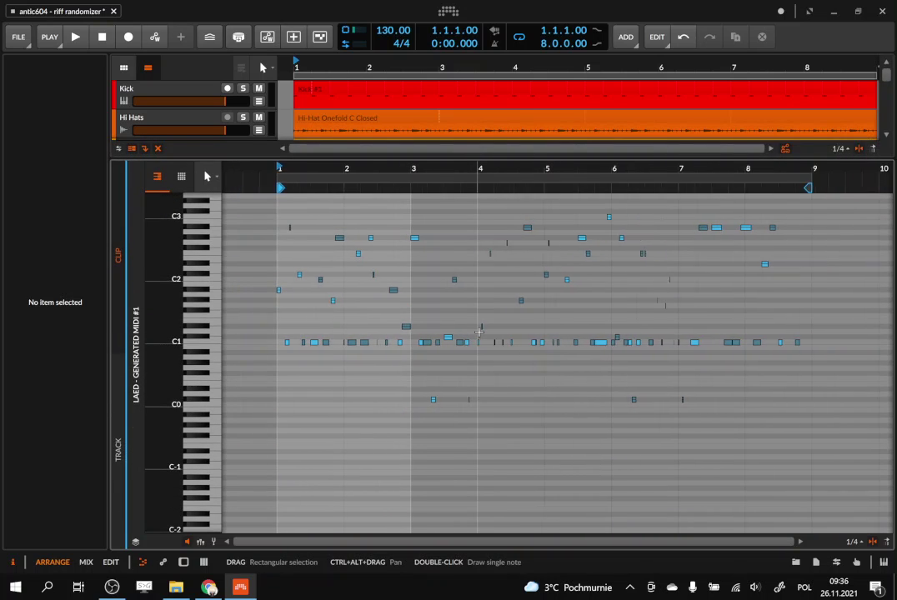
pyautogui.hscroll(5, 479, 332)
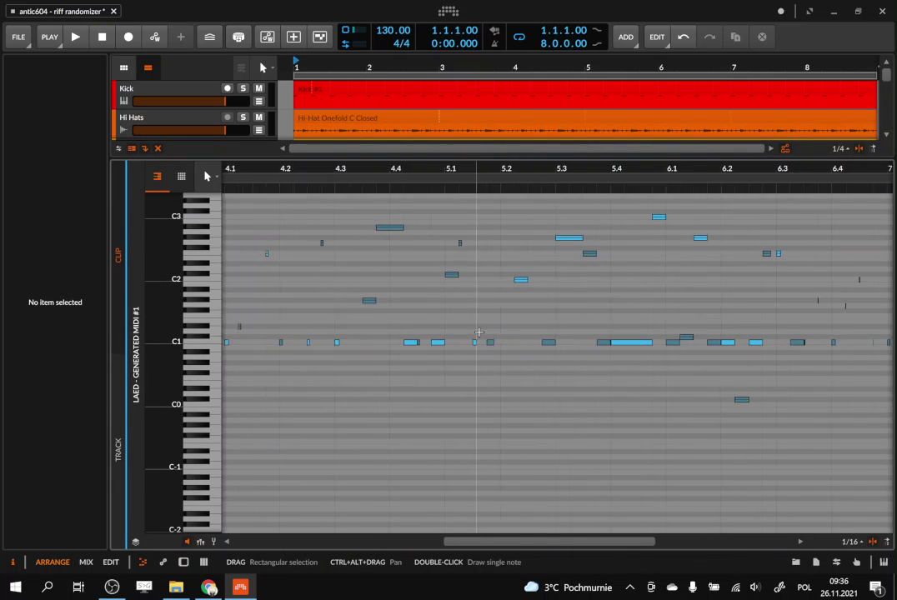
pyautogui.hscroll(-7, 479, 332)
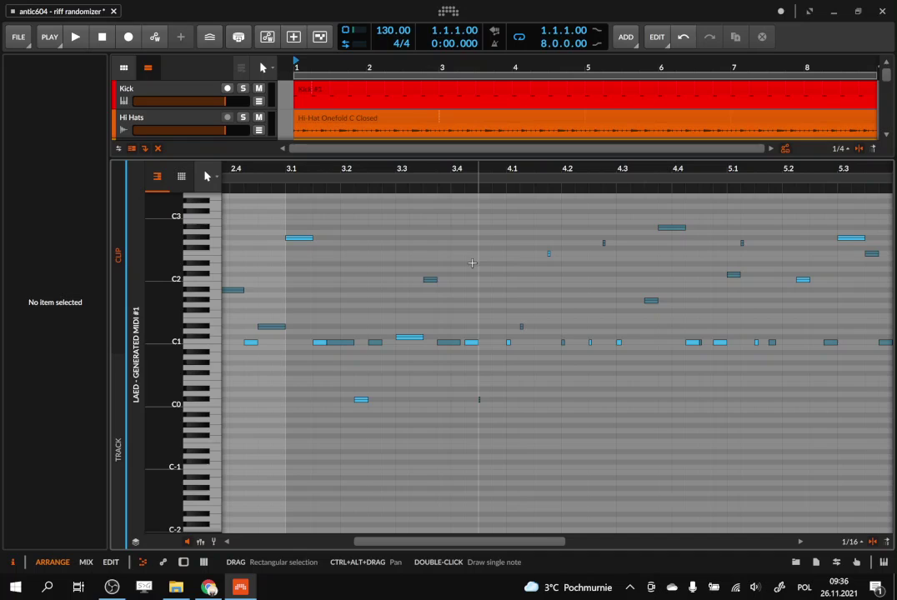
pyautogui.doubleClick(469, 180)
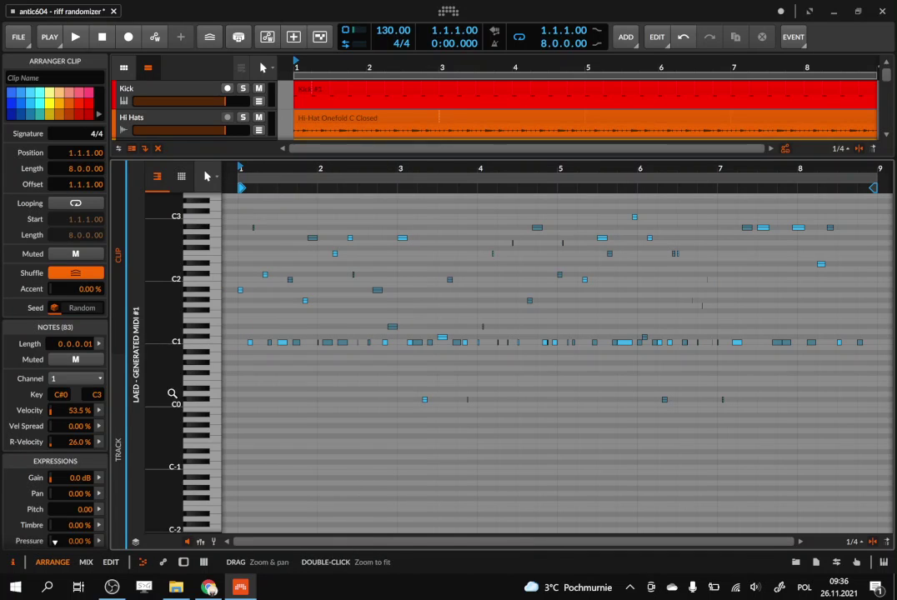
pyautogui.moveTo(158, 388); pyautogui.dragTo(180, 367)
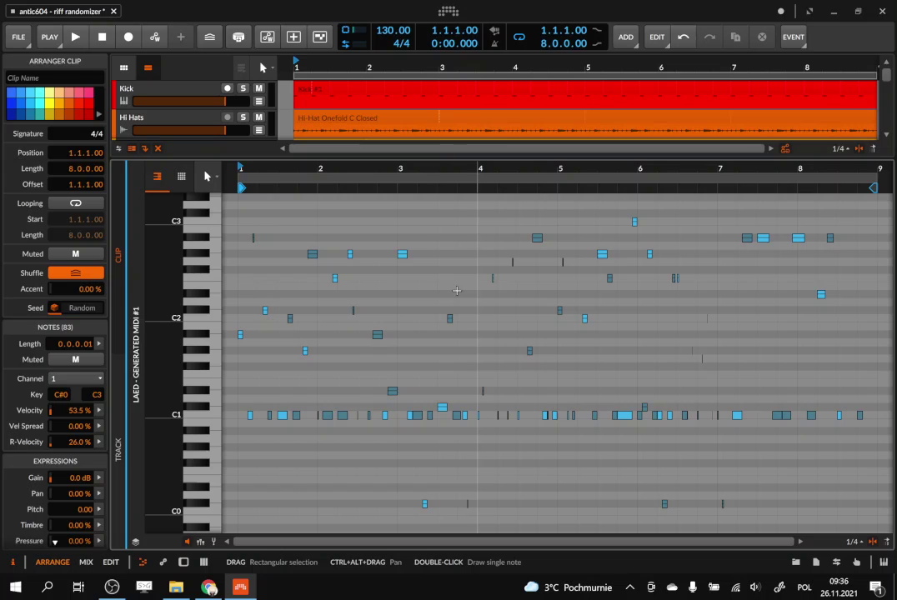
pyautogui.moveTo(457, 154); pyautogui.dragTo(438, 327)
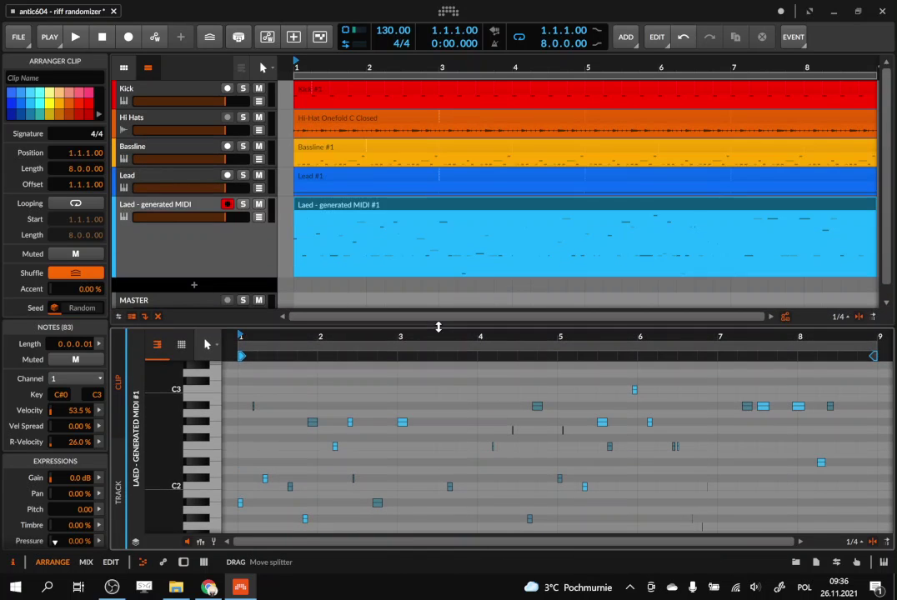
pyautogui.click(114, 588)
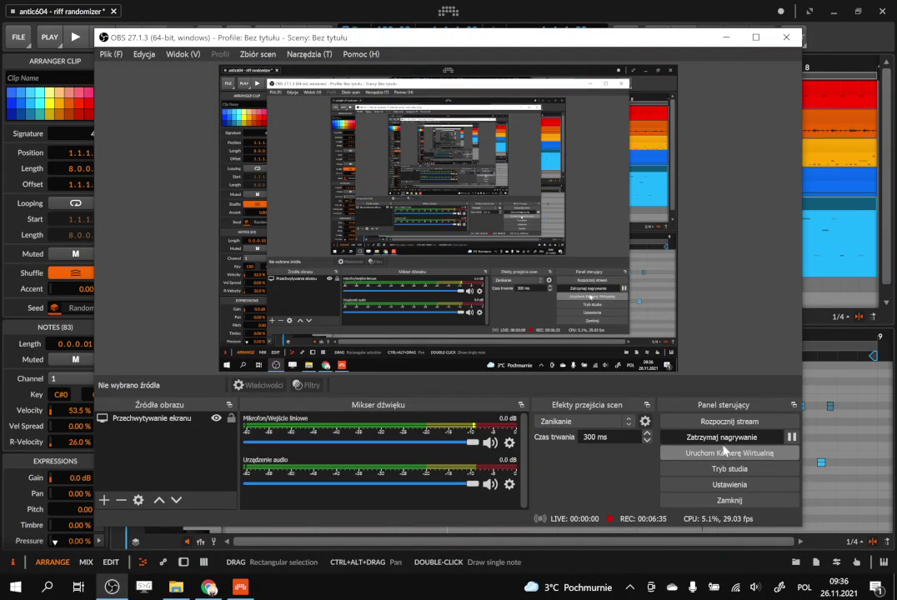